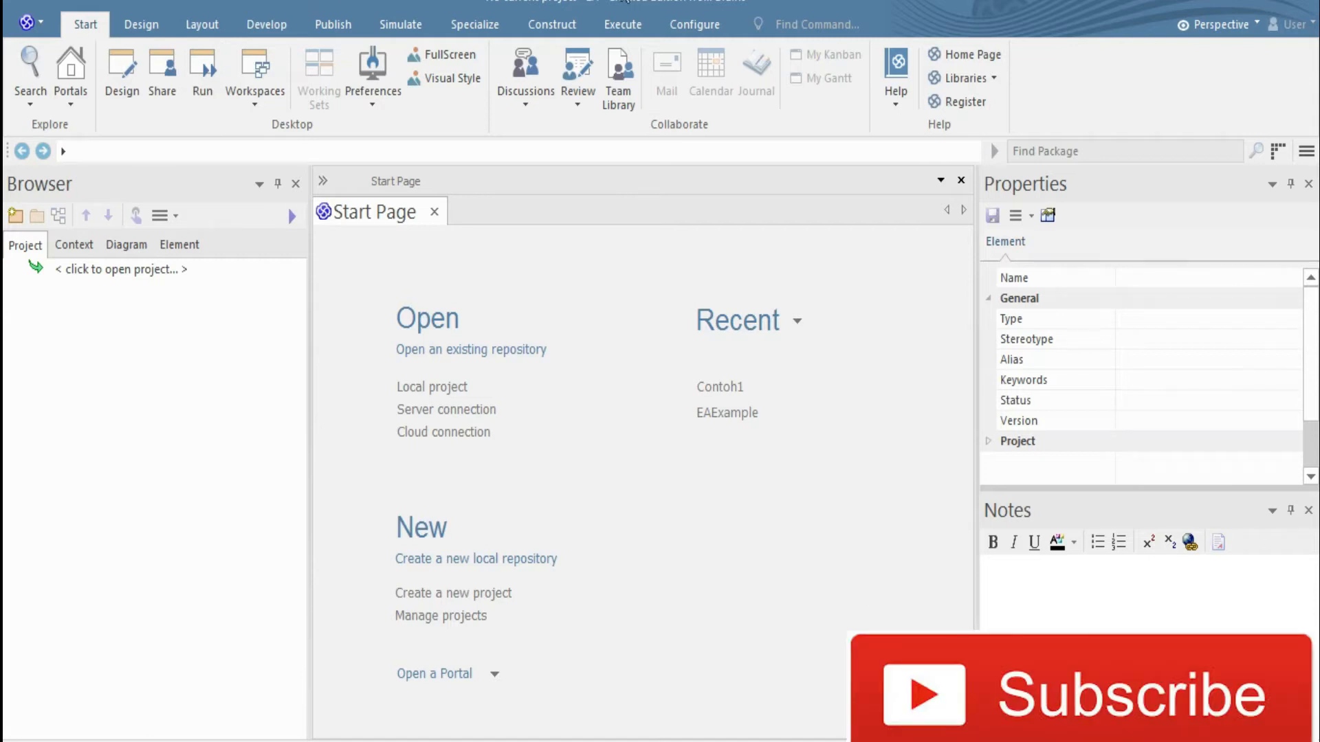
Review the commands offered under Configure, Execute, Construct, Specialize, Simulate, Publish, Develop, Layout, Design and Start.
{"action": "left_click", "coordinate": [694, 25]}
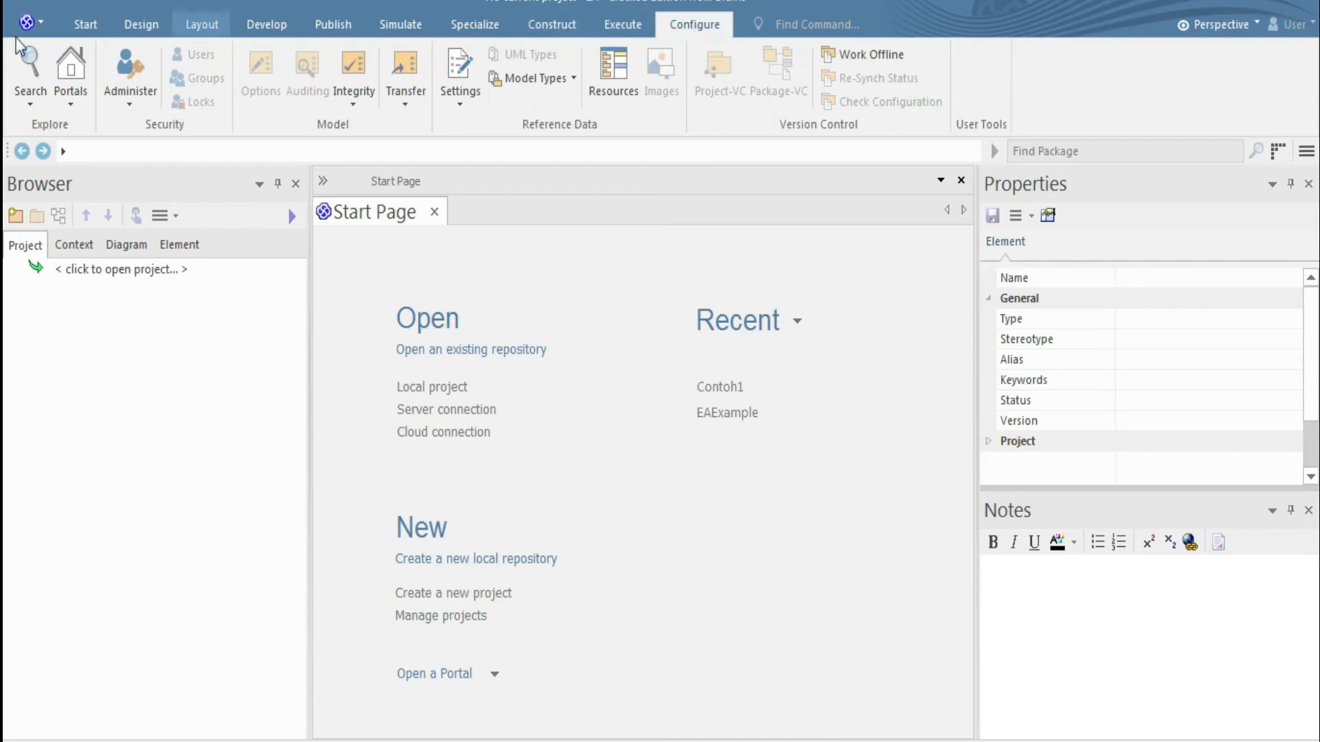
{"action": "left_click", "coordinate": [615, 29]}
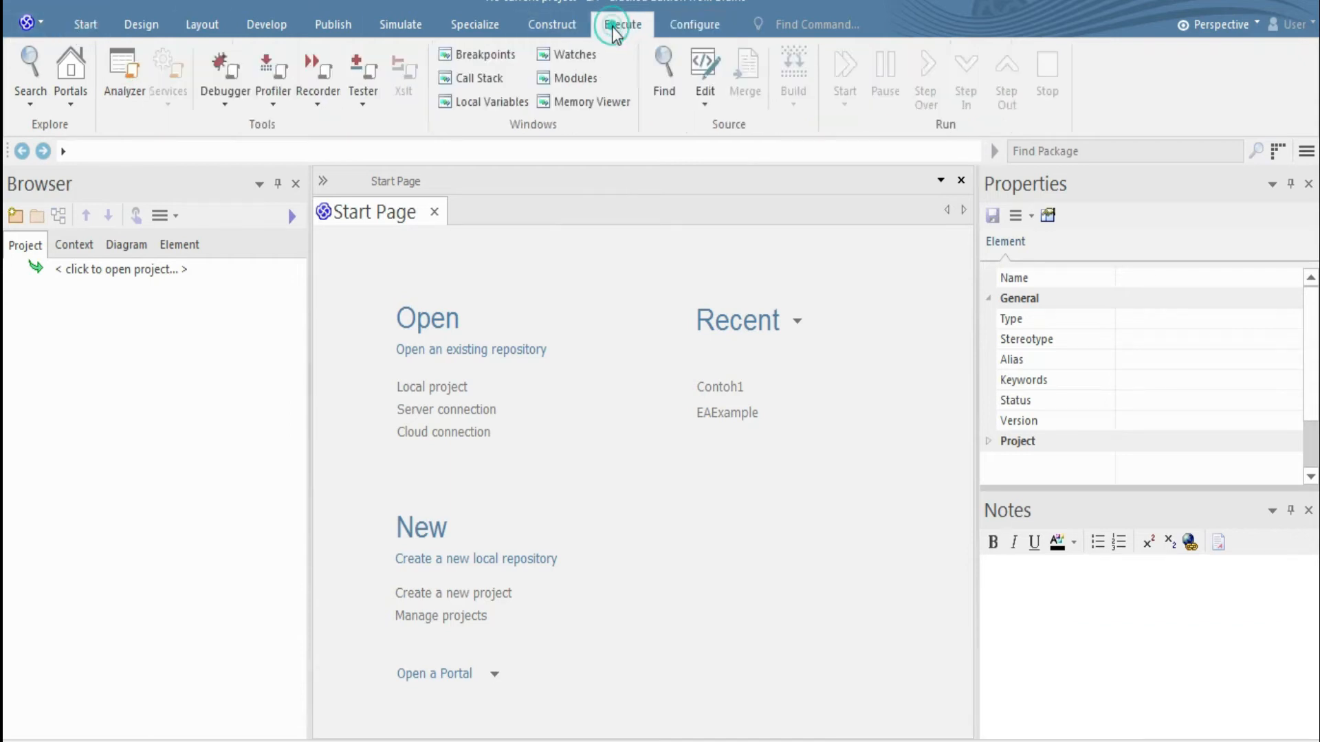
{"action": "left_click", "coordinate": [551, 26]}
{"action": "left_click", "coordinate": [492, 31]}
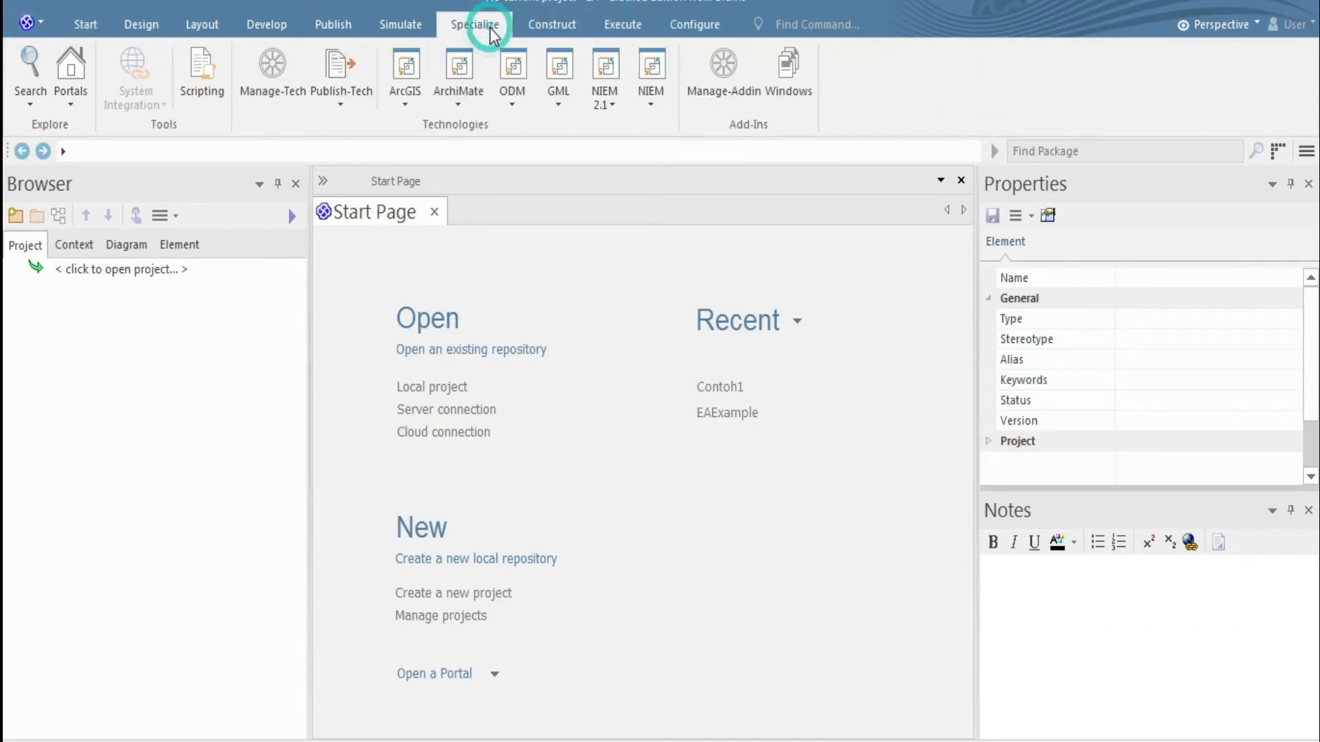
{"action": "left_click", "coordinate": [400, 26]}
{"action": "left_click", "coordinate": [336, 31]}
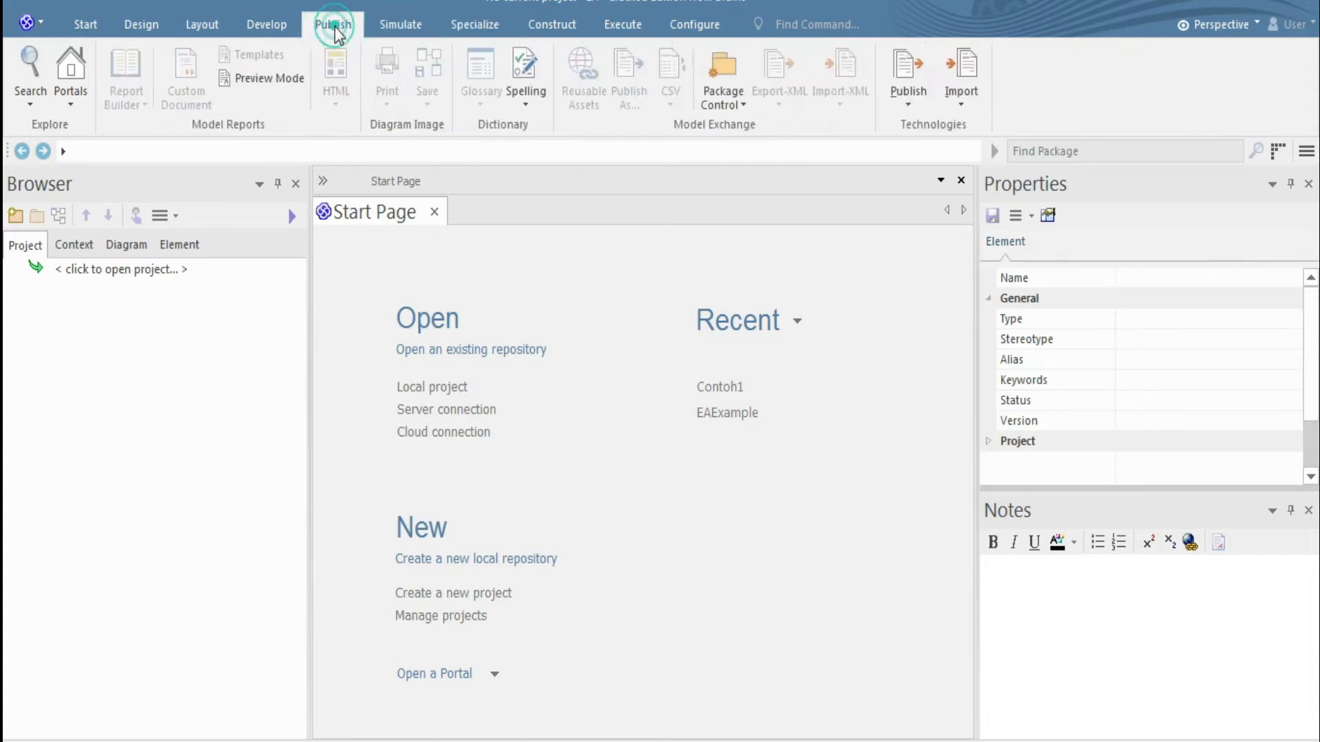
{"action": "left_click", "coordinate": [282, 31]}
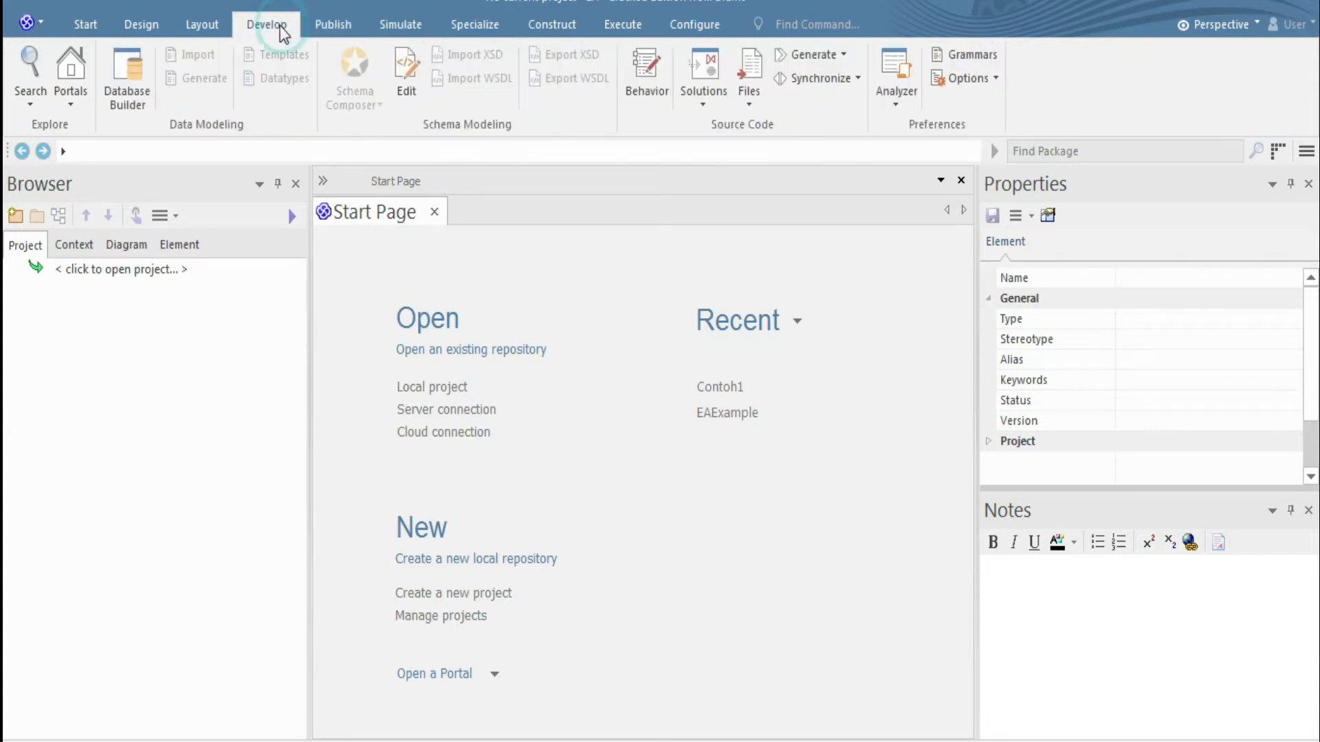
{"action": "left_click", "coordinate": [206, 29]}
{"action": "left_click", "coordinate": [141, 28]}
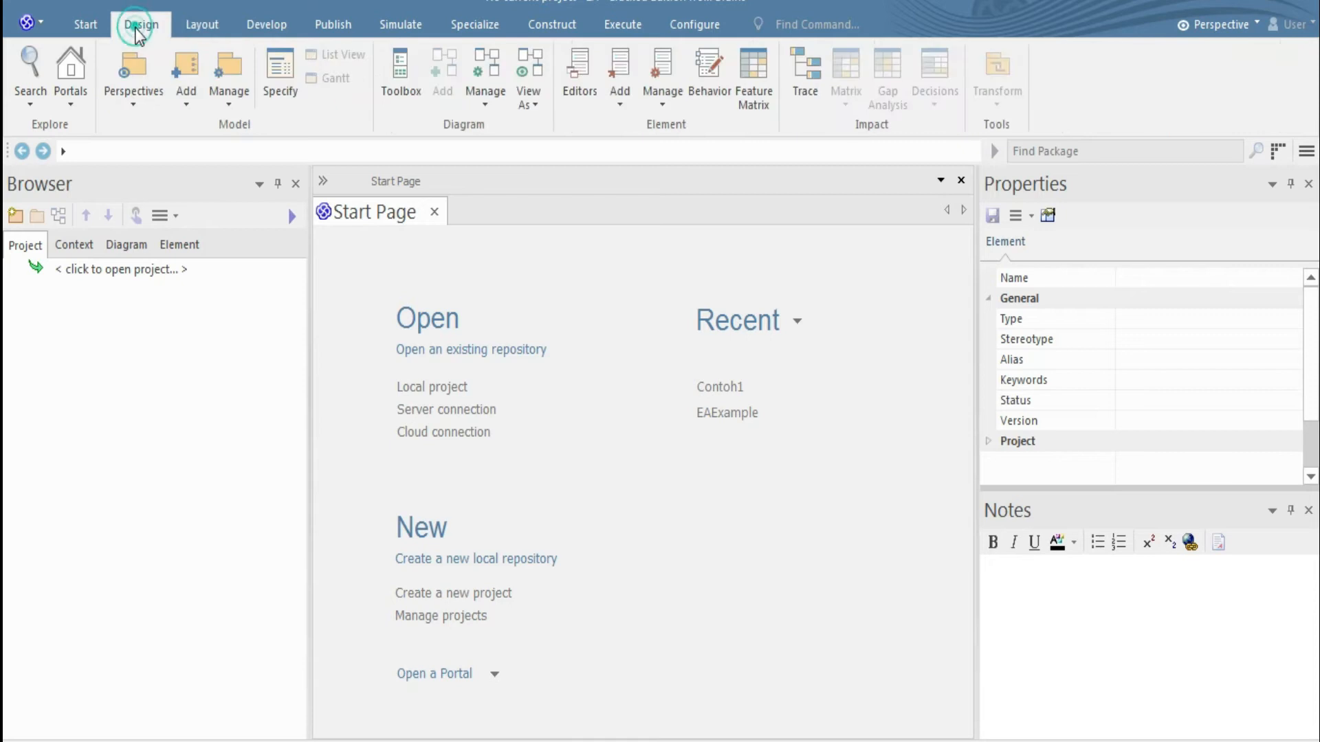
{"action": "left_click", "coordinate": [86, 27]}
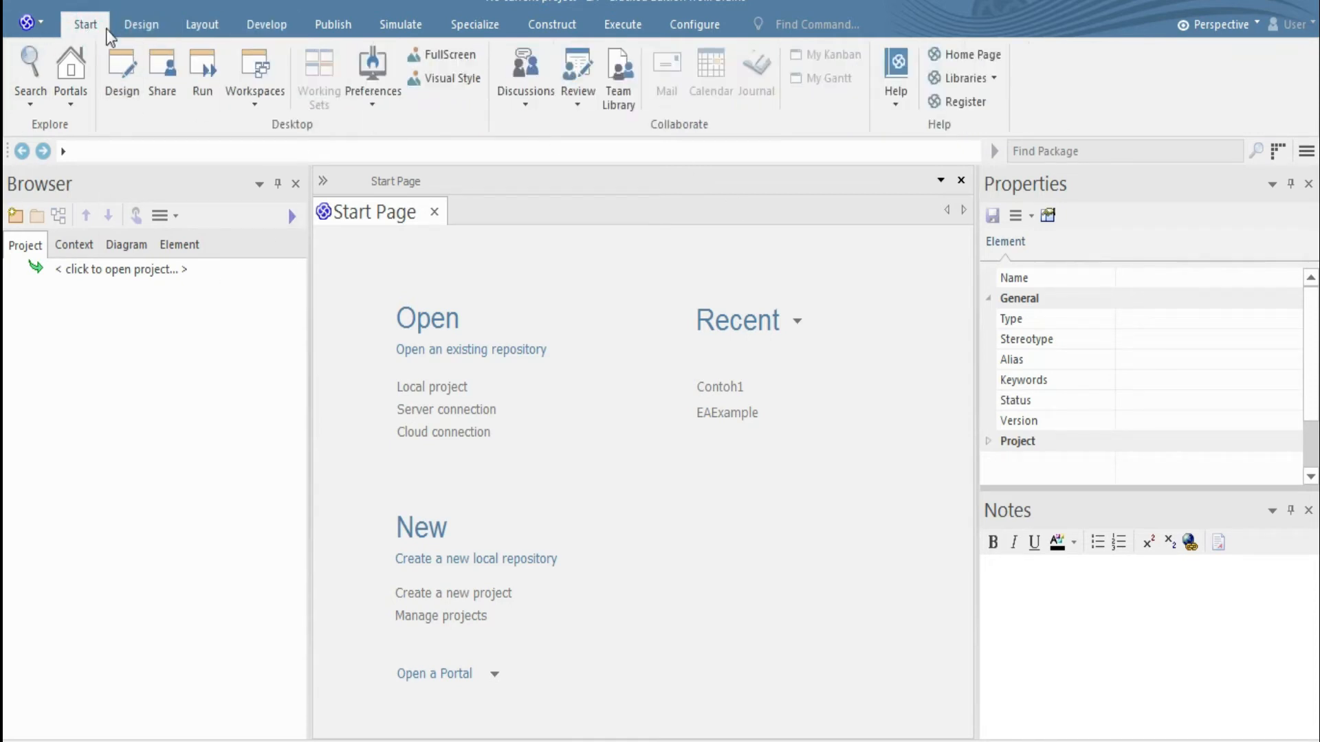
{"action": "left_click", "coordinate": [976, 80]}
{"action": "left_click", "coordinate": [982, 81]}
Start creating a new project.
{"action": "left_click", "coordinate": [46, 22]}
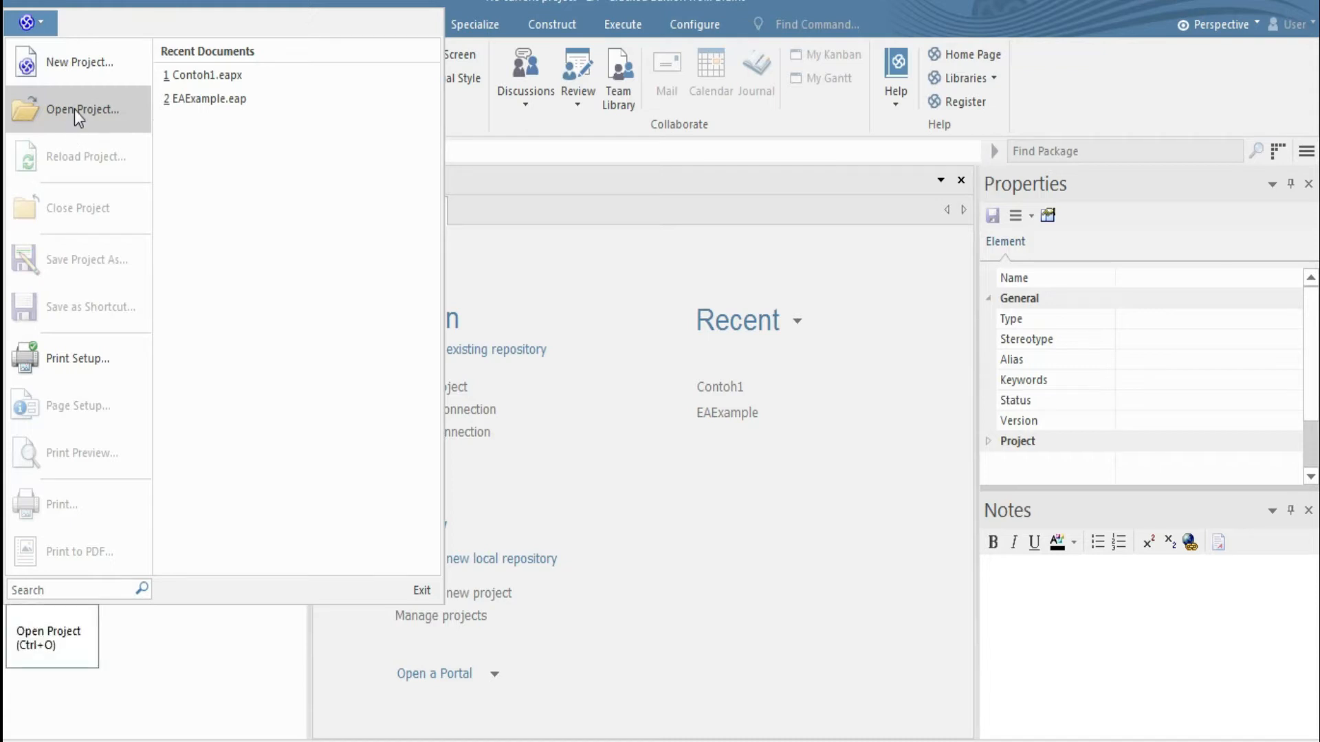
{"action": "left_click", "coordinate": [62, 71]}
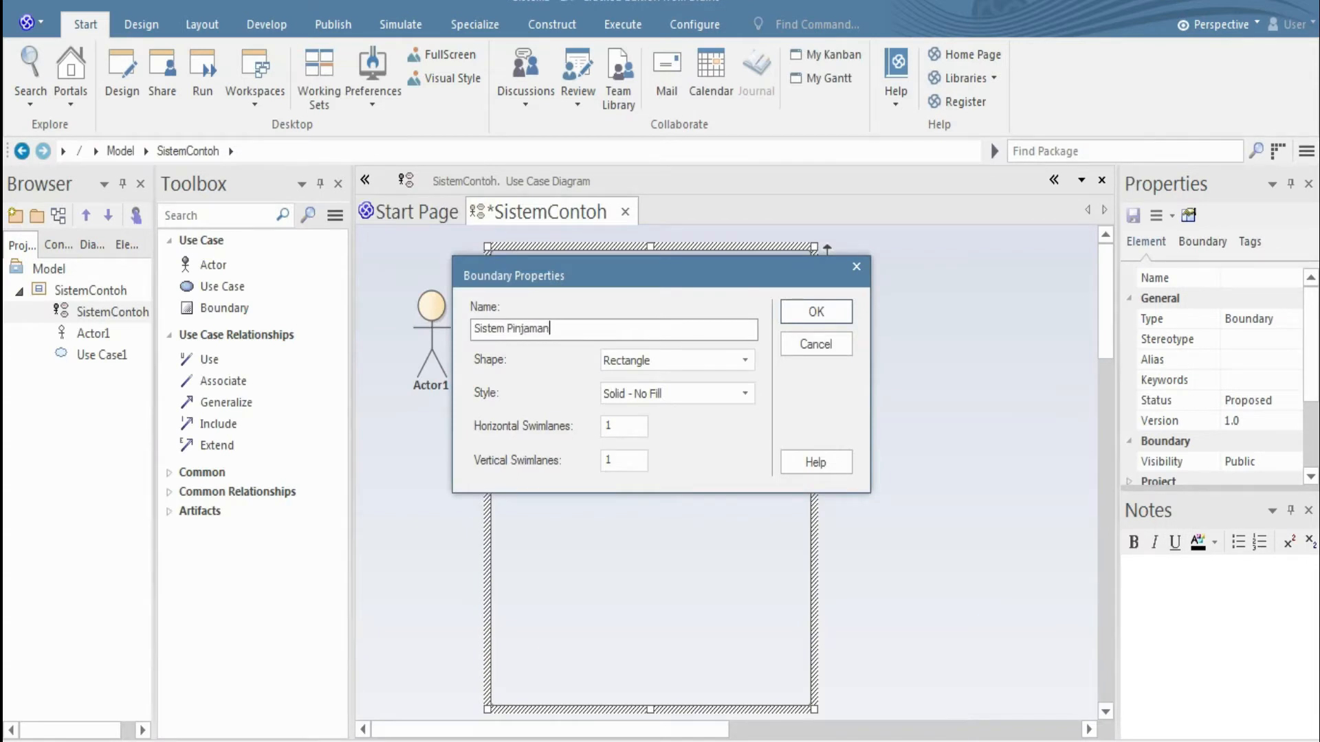
Name the diagram's boundary Sistem Pinjaman and move Use Case1 slightly lower inside it.
{"action": "left_click", "coordinate": [816, 312]}
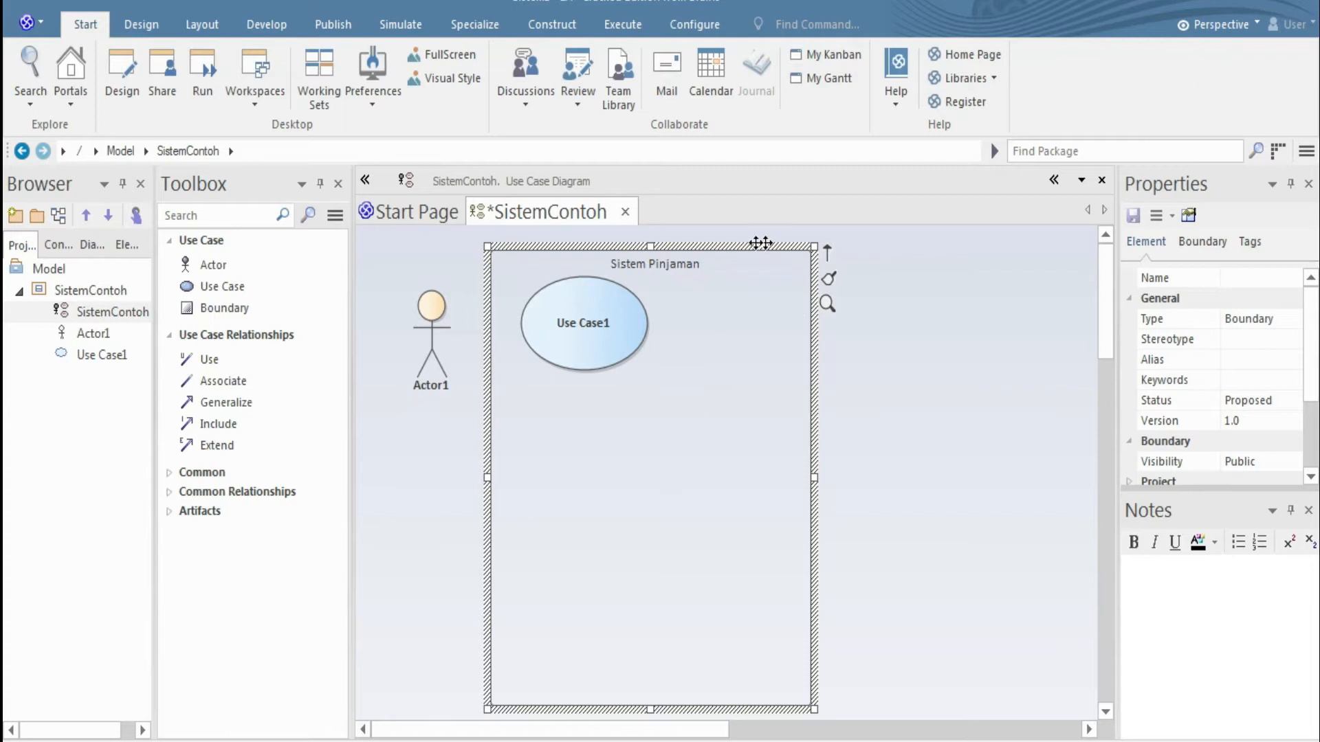
{"action": "left_click_drag", "start_coordinate": [715, 248], "coordinate": [719, 248]}
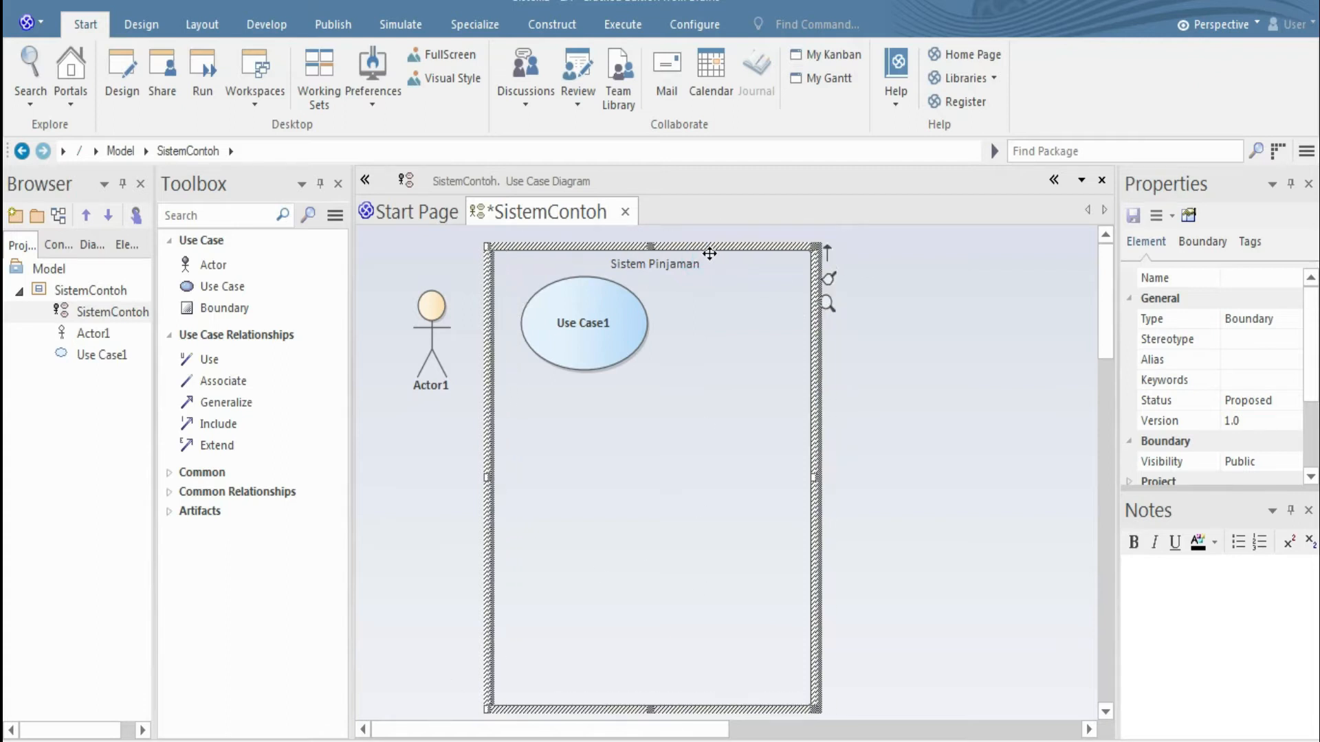
{"action": "left_click", "coordinate": [577, 337]}
{"action": "left_click_drag", "start_coordinate": [574, 364], "coordinate": [569, 396]}
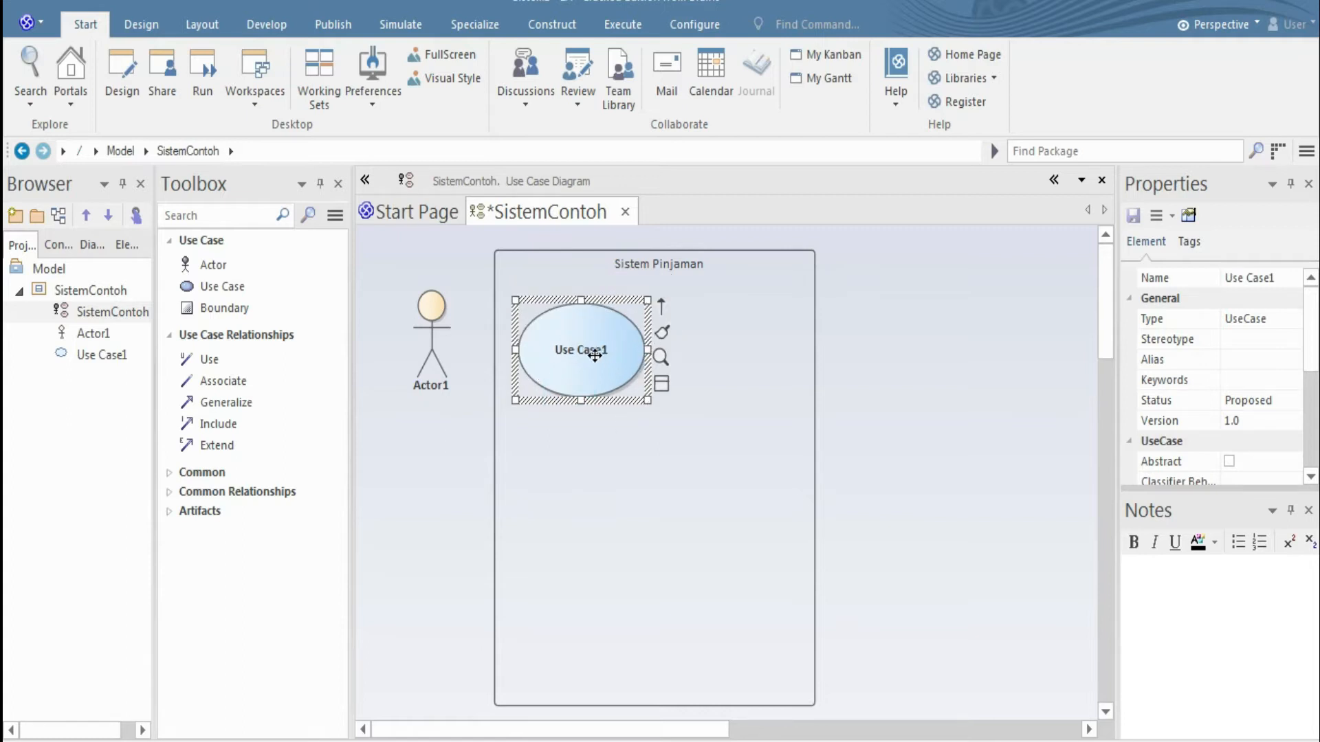
Rename Use Case1 as Transaksi and shrink its ellipse slightly.
{"action": "double_click", "coordinate": [589, 353]}
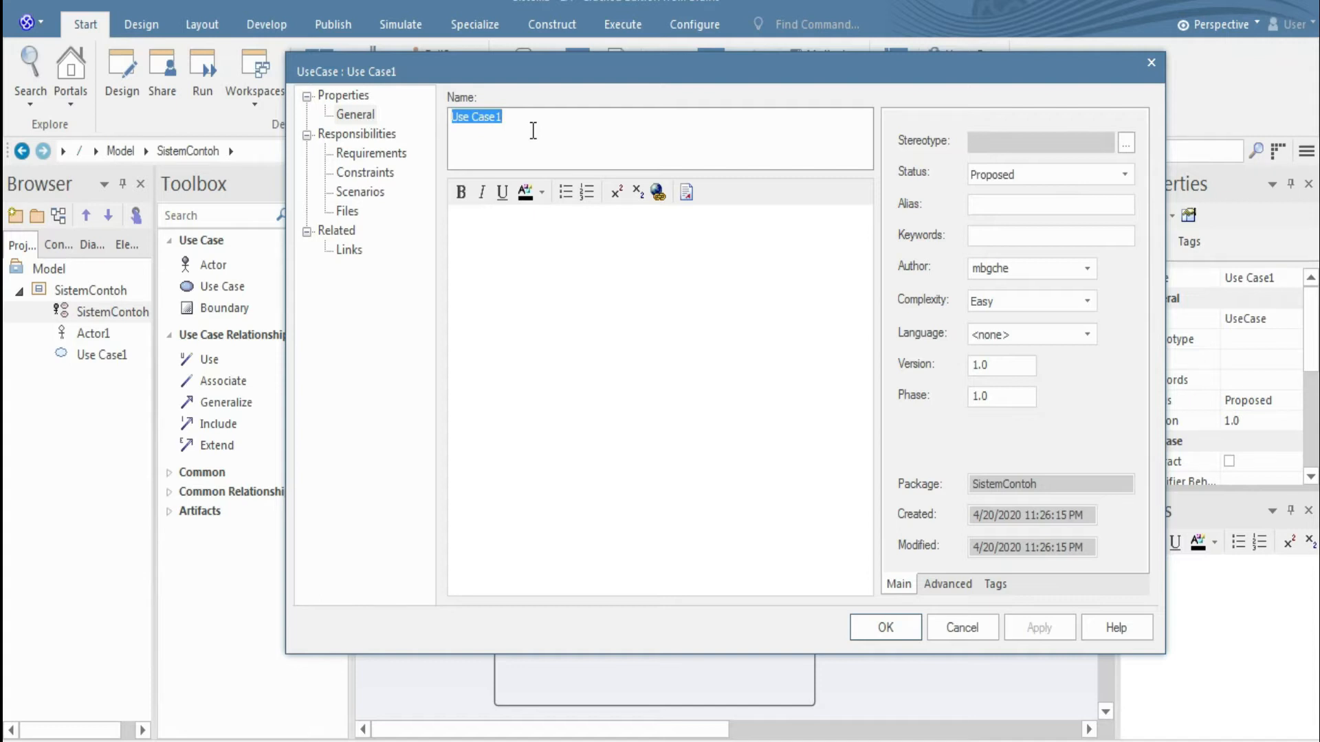
{"action": "type", "text": "Transaksi"}
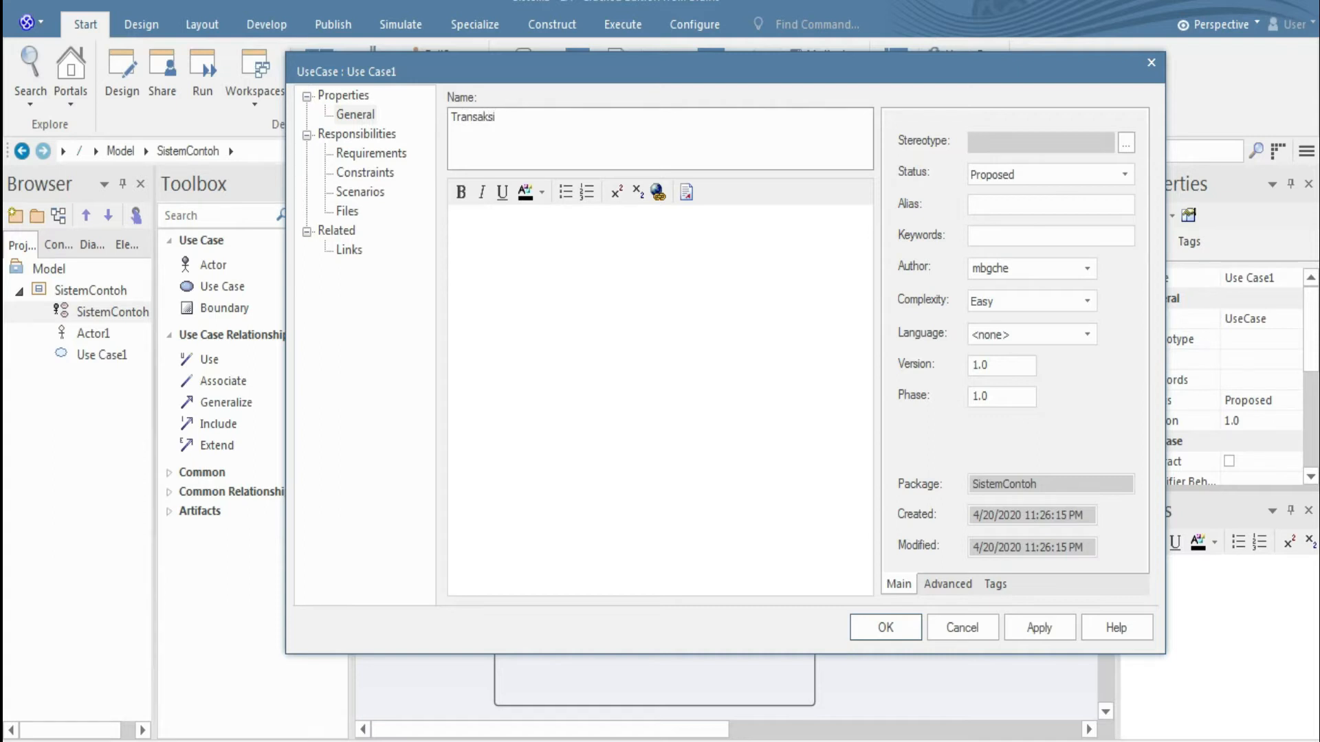
{"action": "left_click", "coordinate": [887, 628]}
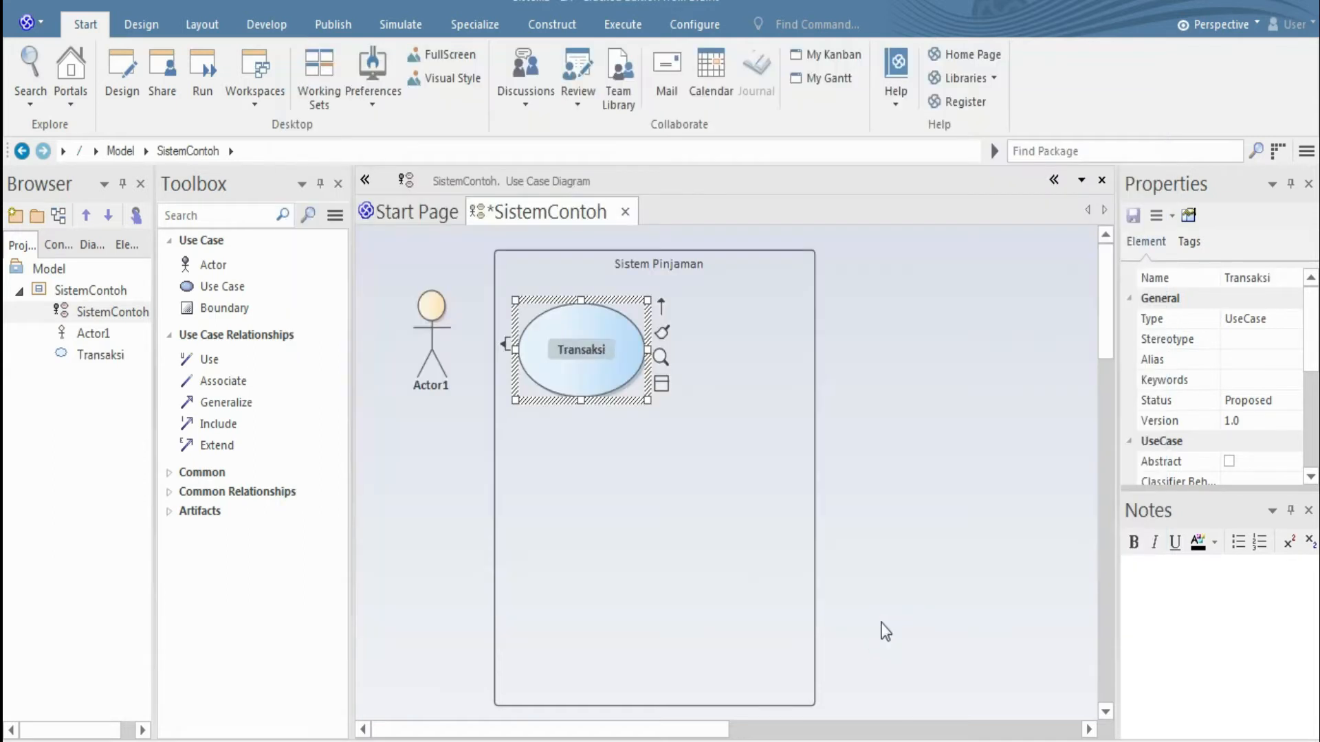
{"action": "left_click_drag", "start_coordinate": [648, 400], "coordinate": [622, 383]}
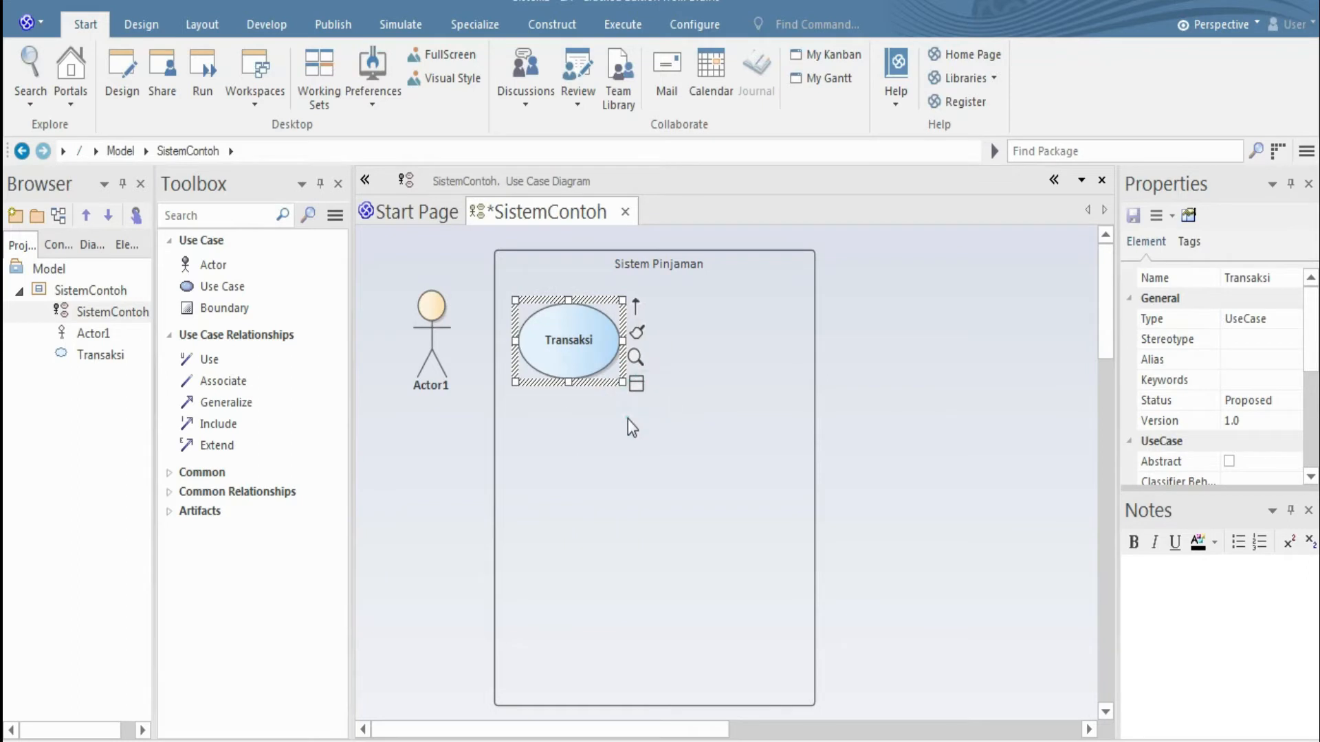
{"action": "left_click", "coordinate": [621, 437]}
Add a second use case inside the boundary, below and to the right of Transaksi, and name it Pinjaman.
{"action": "left_click", "coordinate": [232, 284]}
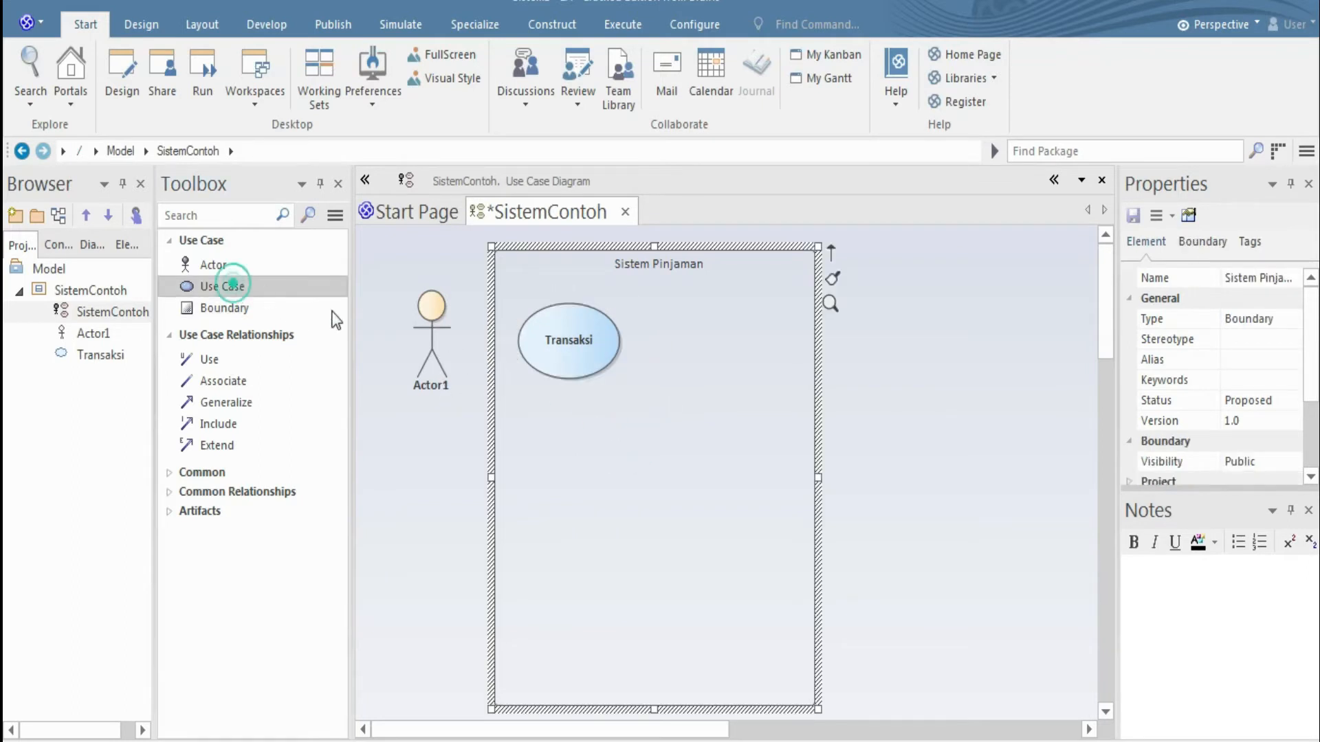
{"action": "left_click", "coordinate": [702, 411]}
{"action": "left_click_drag", "start_coordinate": [747, 414], "coordinate": [689, 380]}
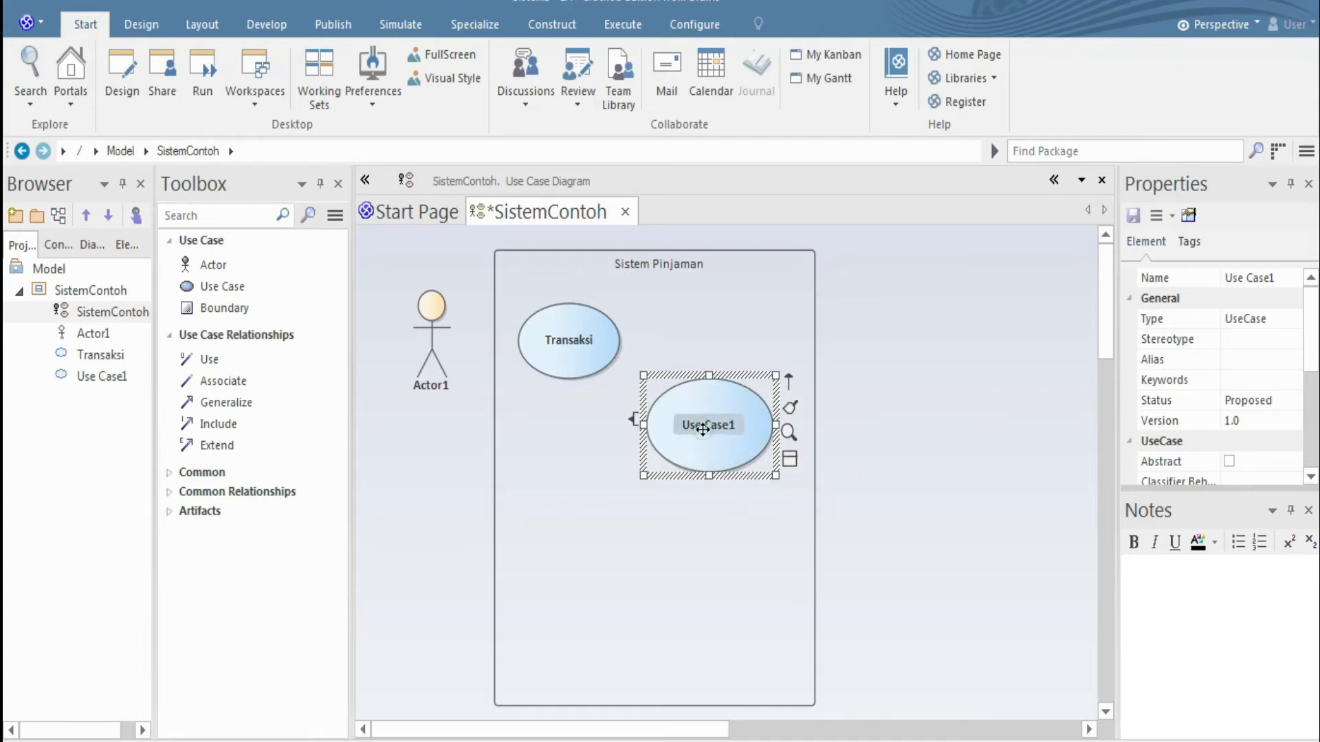
{"action": "double_click", "coordinate": [701, 436]}
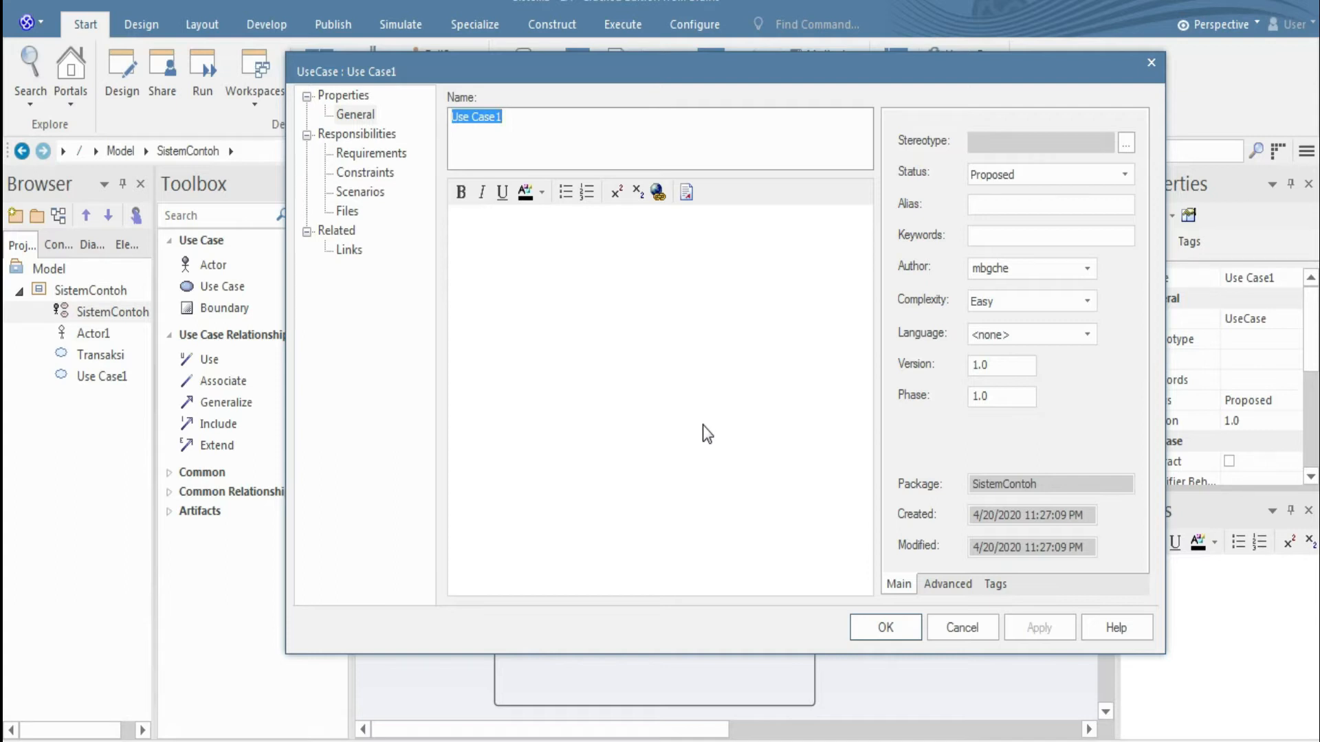
{"action": "type", "text": "U"}
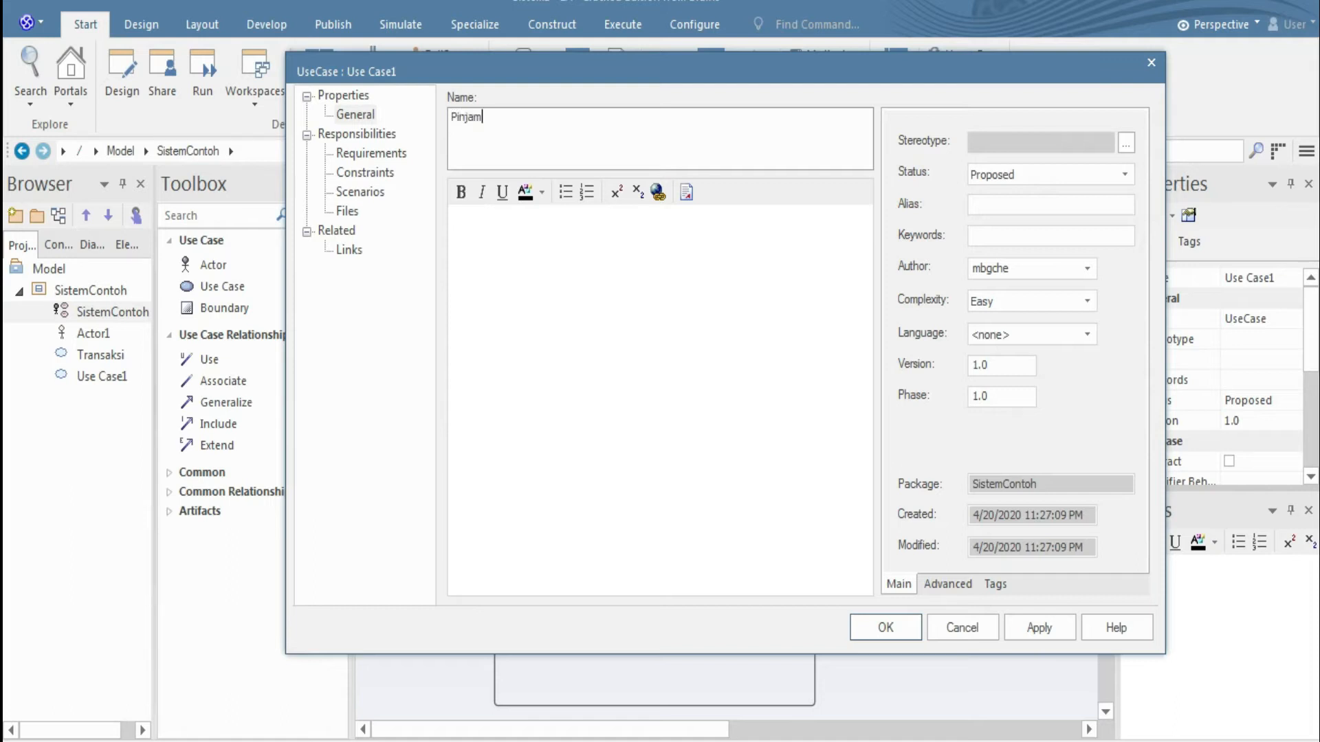
{"action": "left_click", "coordinate": [891, 627]}
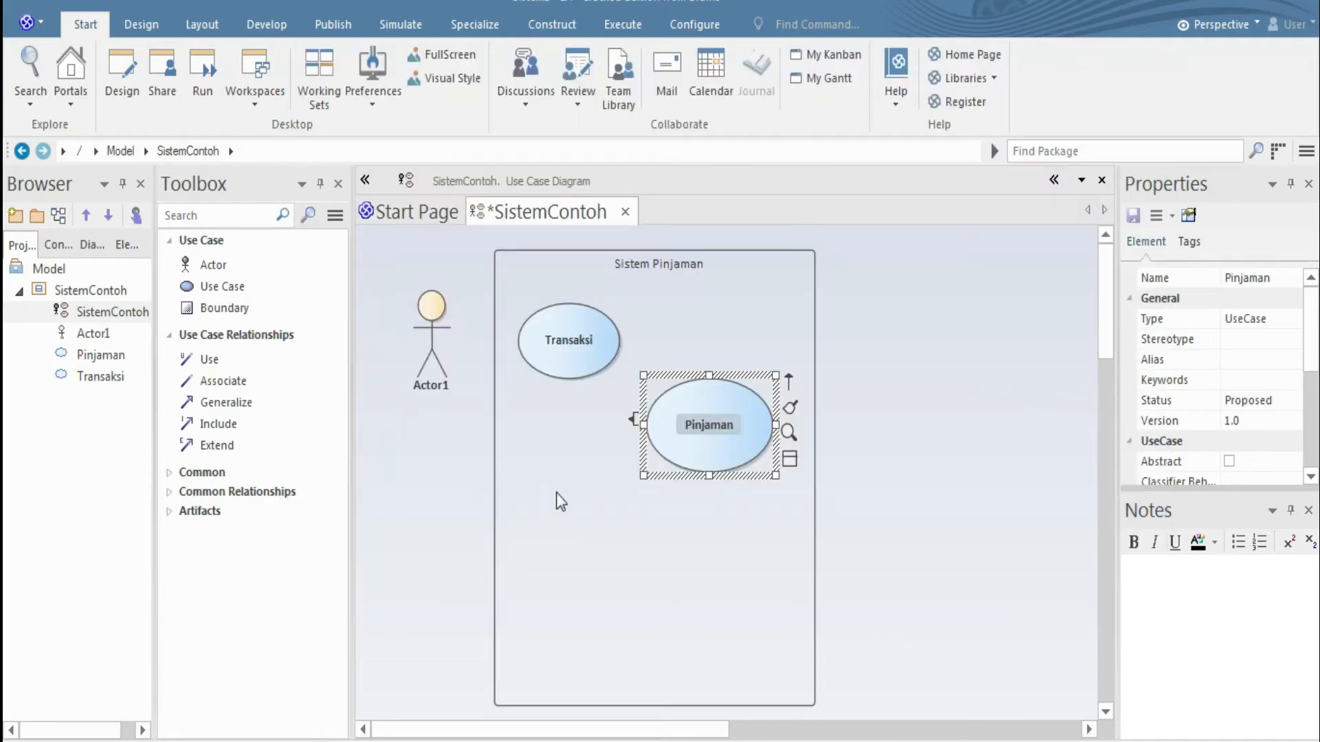
{"action": "left_click", "coordinate": [557, 475]}
Rename Actor1 as admin and shrink its figure beside the boundary.
{"action": "left_click", "coordinate": [425, 376]}
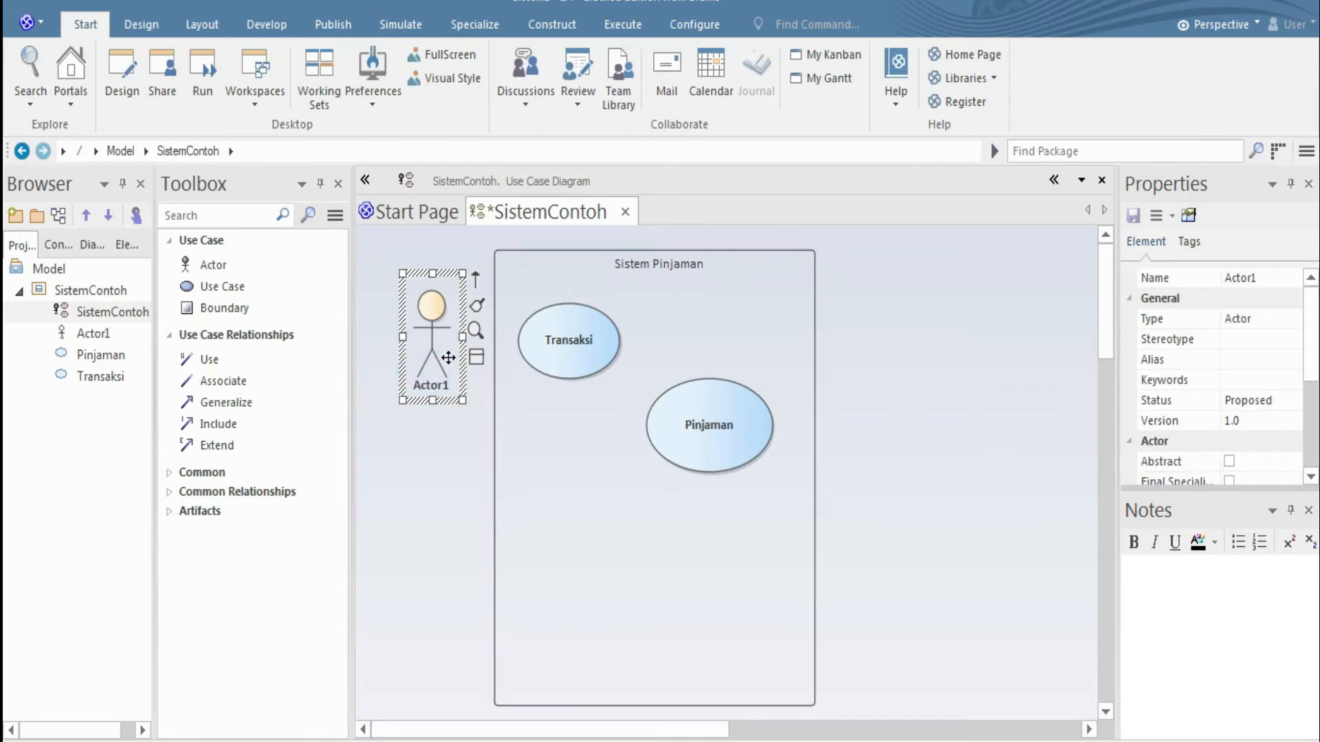
{"action": "double_click", "coordinate": [435, 371]}
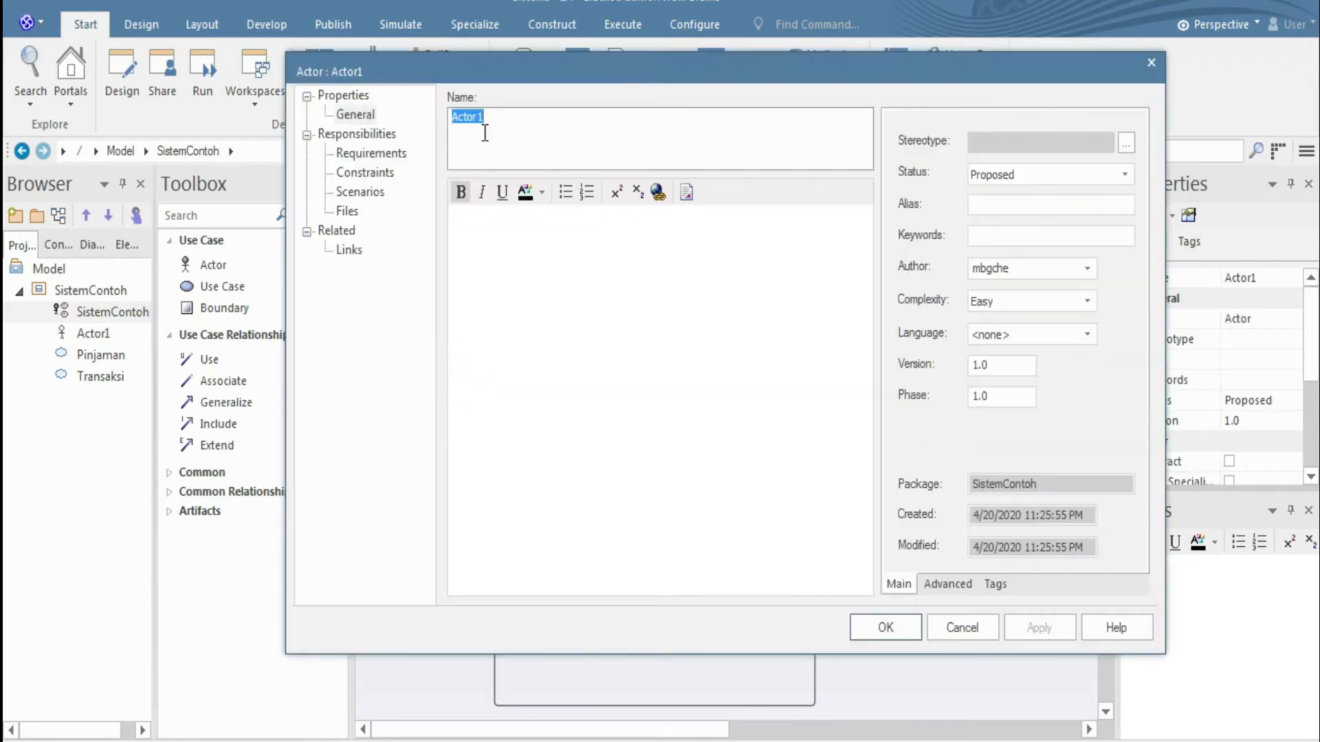
{"action": "type", "text": "admin"}
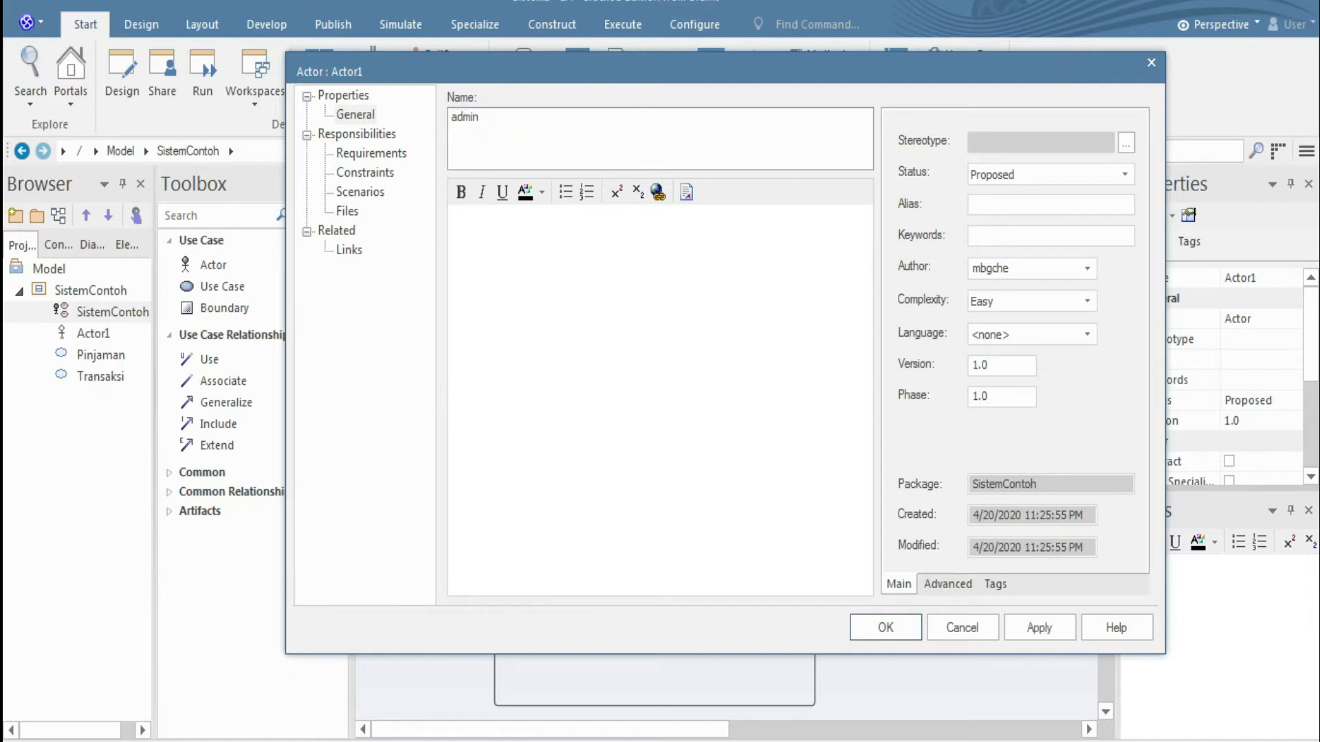
{"action": "left_click", "coordinate": [888, 625]}
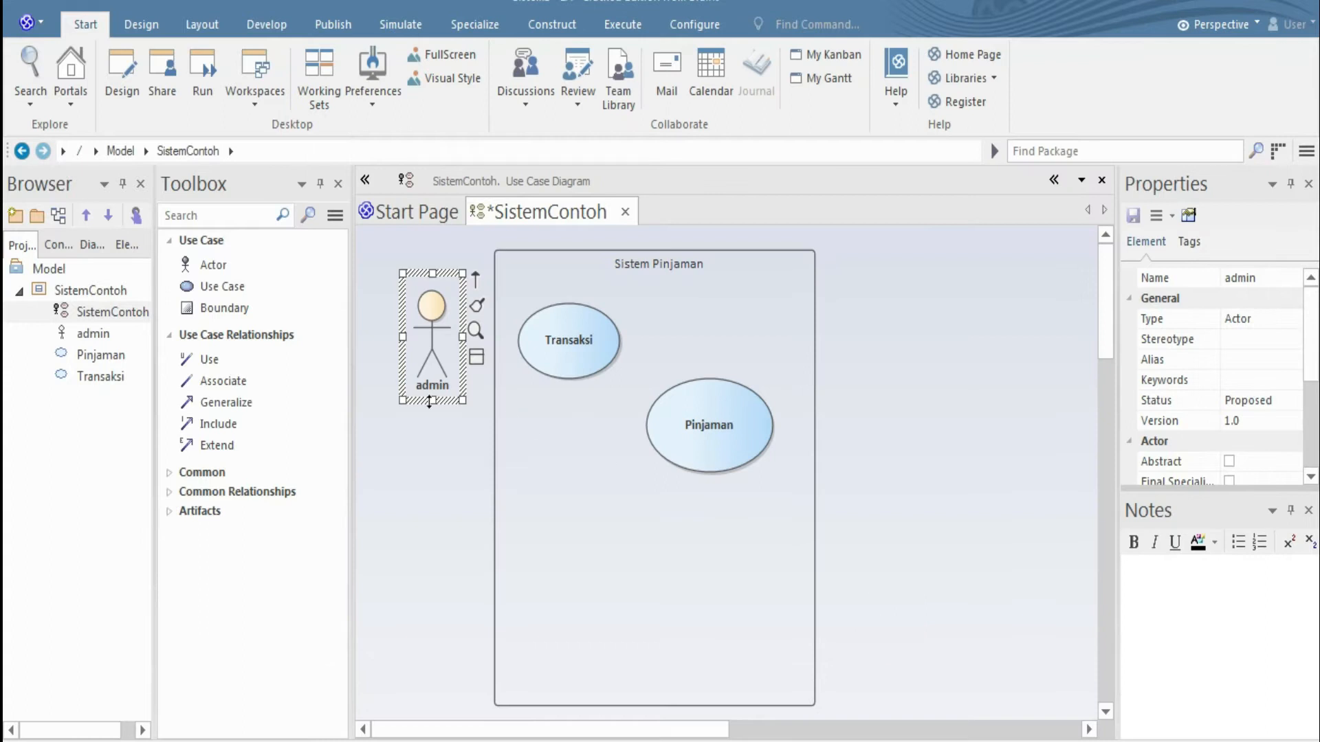
{"action": "left_click", "coordinate": [421, 451]}
{"action": "left_click", "coordinate": [426, 383]}
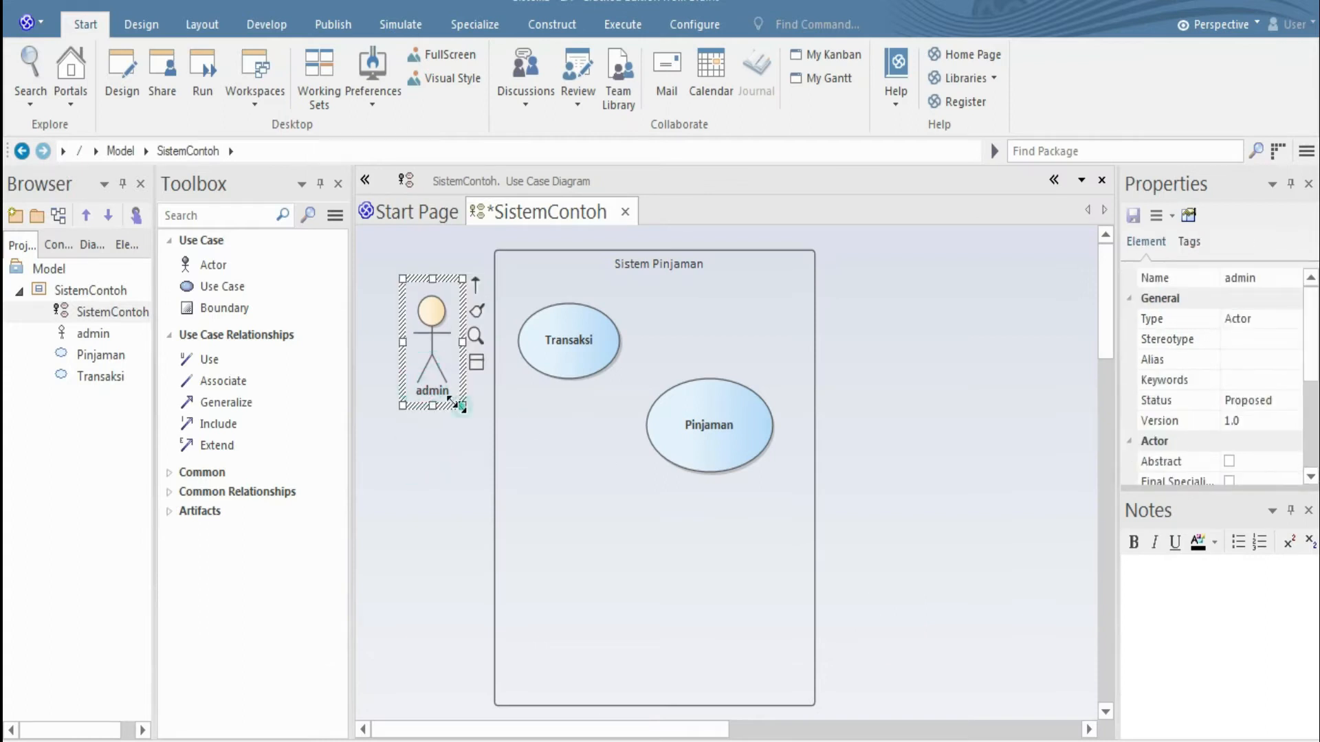
{"action": "left_click_drag", "start_coordinate": [460, 407], "coordinate": [439, 356]}
Add a second actor below admin, outside the boundary, and name it Nasabah/peminjam.
{"action": "left_click_drag", "start_coordinate": [210, 268], "coordinate": [394, 451]}
{"action": "left_click", "coordinate": [423, 562]}
{"action": "type", "text": "Nasabah"}
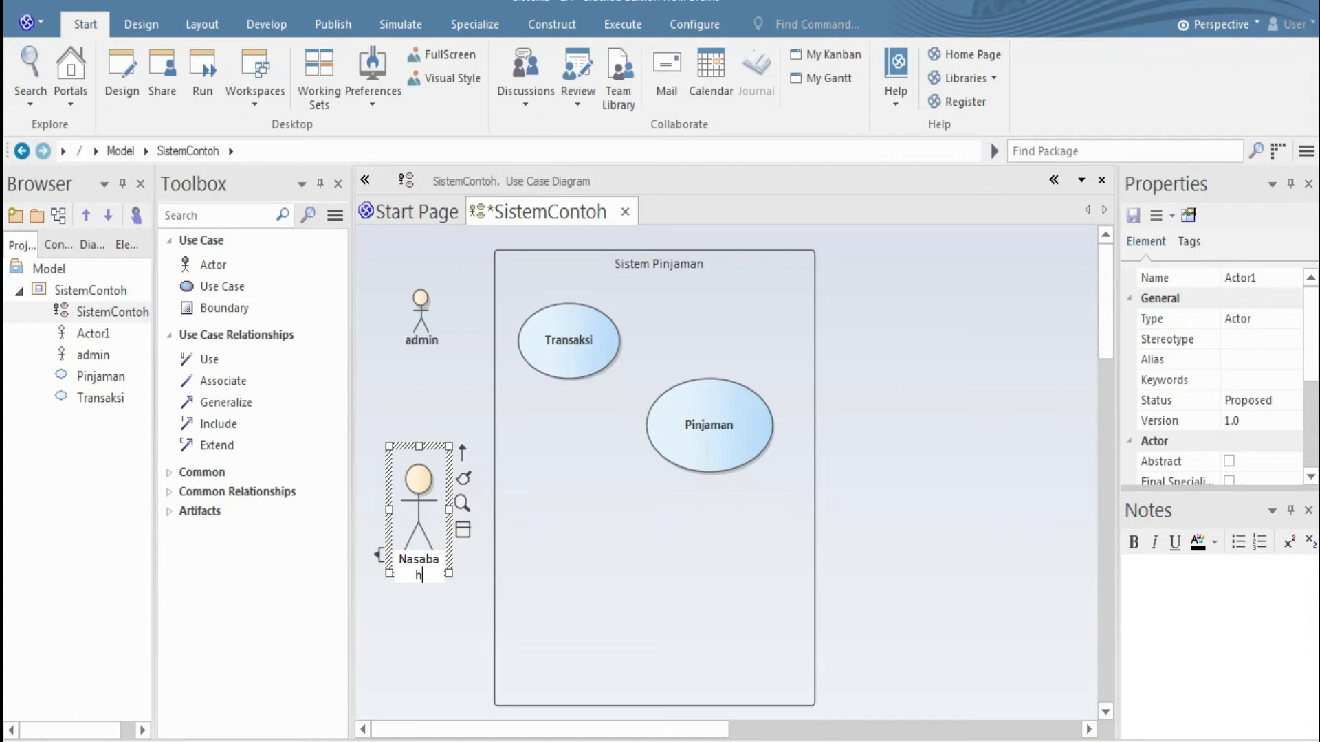
{"action": "type", "text": "/peminjam"}
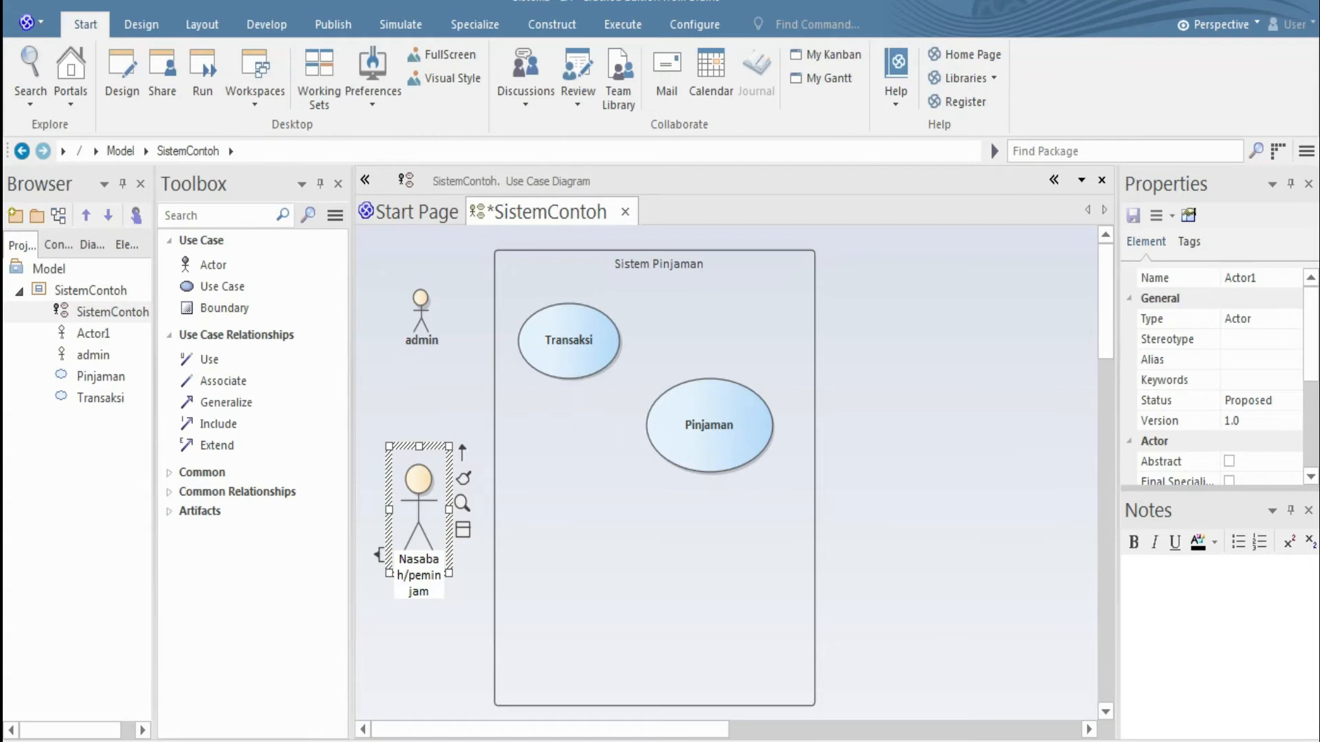
{"action": "left_click", "coordinate": [452, 627]}
Move the Nasabah/peminjam actor up slightly and shrink its figure.
{"action": "left_click", "coordinate": [429, 536]}
{"action": "left_click_drag", "start_coordinate": [419, 524], "coordinate": [420, 492]}
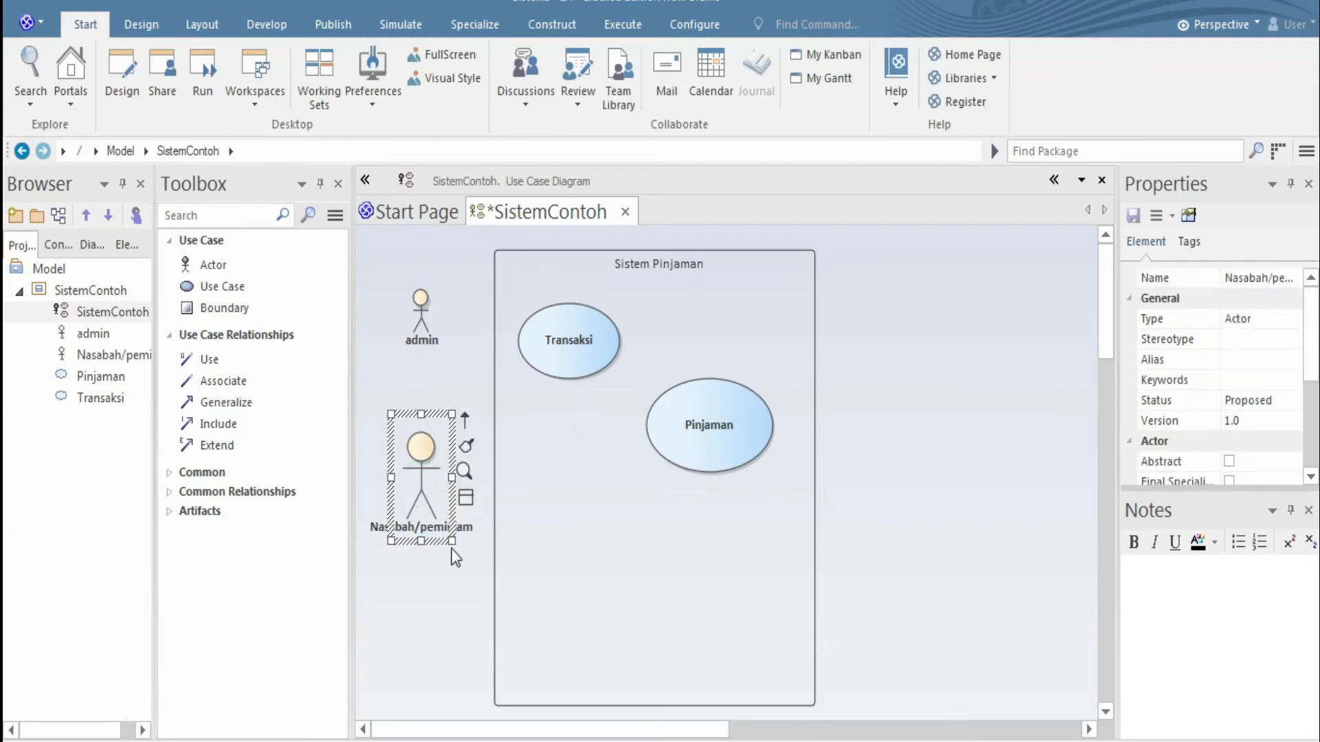
{"action": "left_click_drag", "start_coordinate": [450, 542], "coordinate": [435, 512]}
Place the Nasabah/peminjam actor outside the boundary on its right side and make the admin actor slightly smaller.
{"action": "left_click_drag", "start_coordinate": [417, 459], "coordinate": [921, 354]}
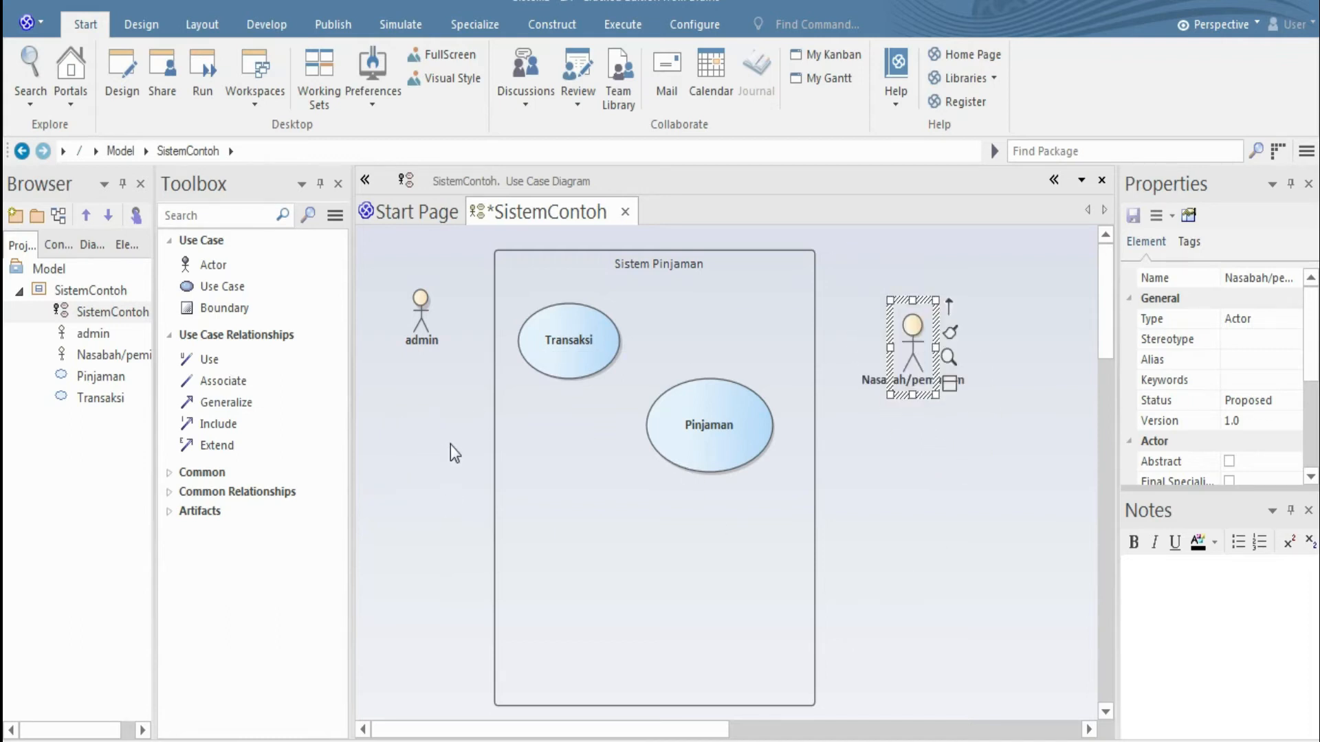
{"action": "left_click_drag", "start_coordinate": [920, 343], "coordinate": [903, 343]}
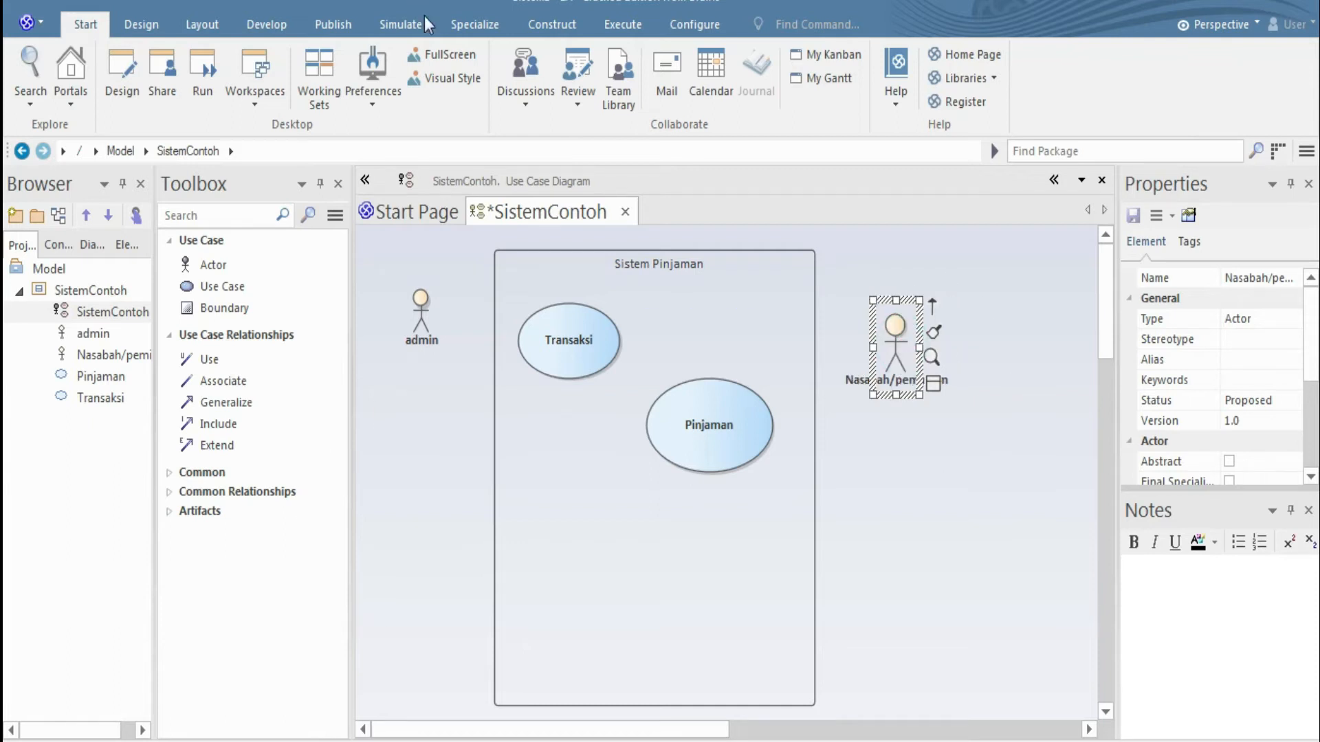
{"action": "left_click", "coordinate": [418, 343]}
{"action": "mouse_move", "coordinate": [437, 352]}
{"action": "left_mouse_down"}
{"action": "mouse_move", "coordinate": [454, 357]}
{"action": "mouse_move", "coordinate": [437, 350]}
{"action": "left_mouse_up"}
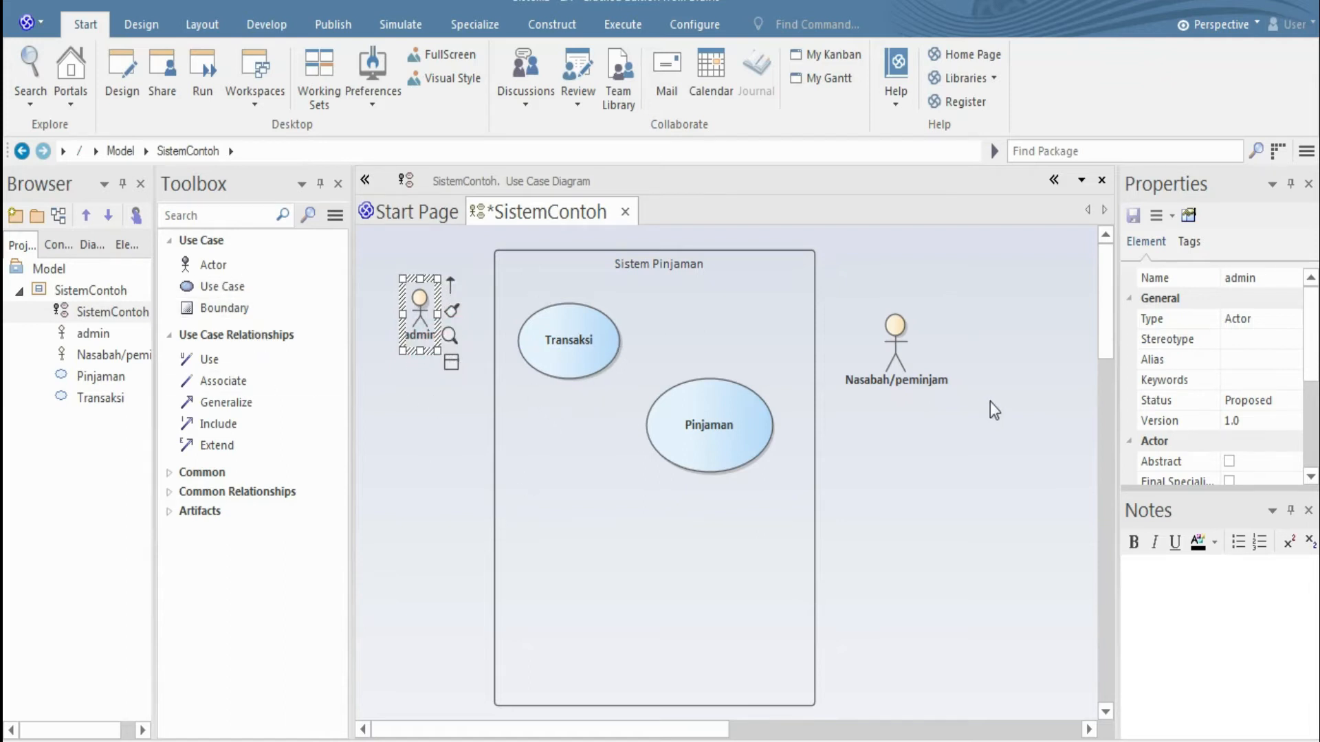
Add a third actor below admin, to the left of the Sistem Pinjaman boundary, and shrink its figure.
{"action": "left_click_drag", "start_coordinate": [223, 271], "coordinate": [424, 527]}
{"action": "left_click_drag", "start_coordinate": [450, 619], "coordinate": [421, 577]}
{"action": "left_click_drag", "start_coordinate": [415, 527], "coordinate": [424, 525]}
{"action": "left_click", "coordinate": [422, 612]}
{"action": "left_click", "coordinate": [429, 562]}
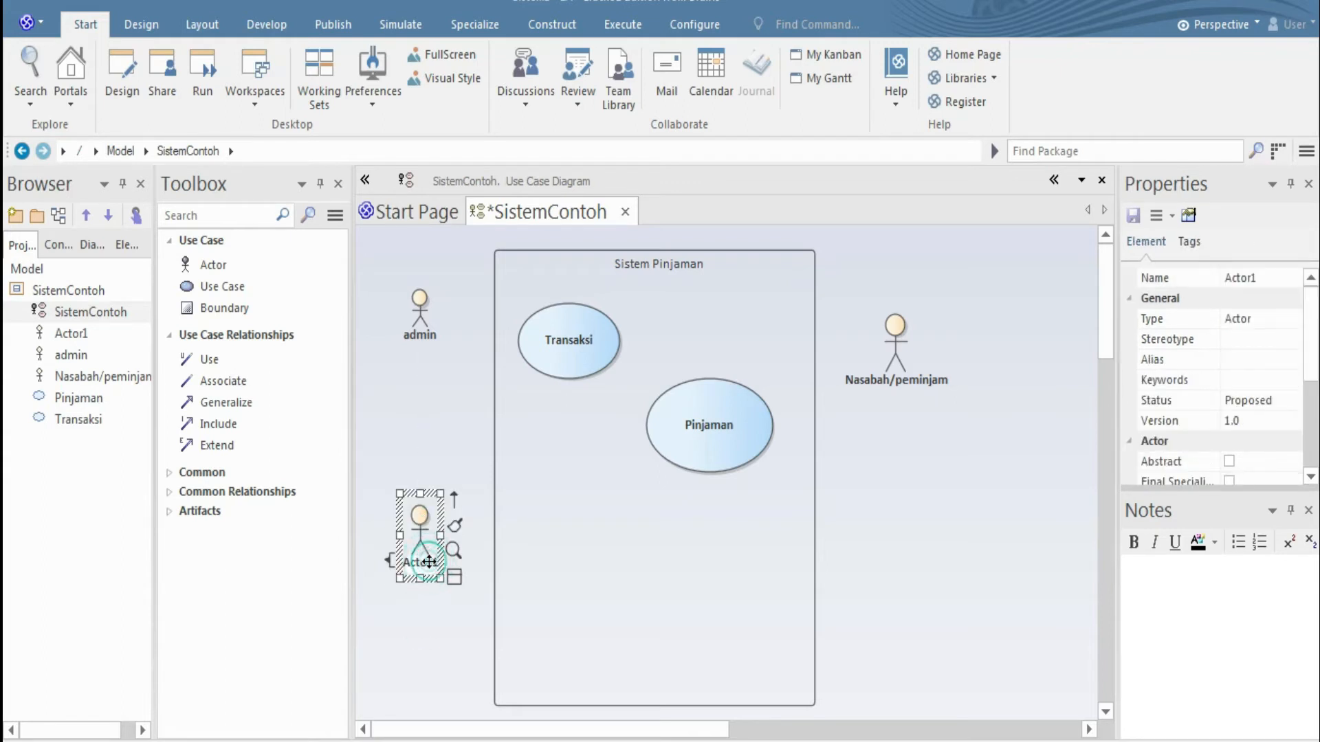
Rename the new actor below admin as CS.
{"action": "double_click", "coordinate": [428, 563]}
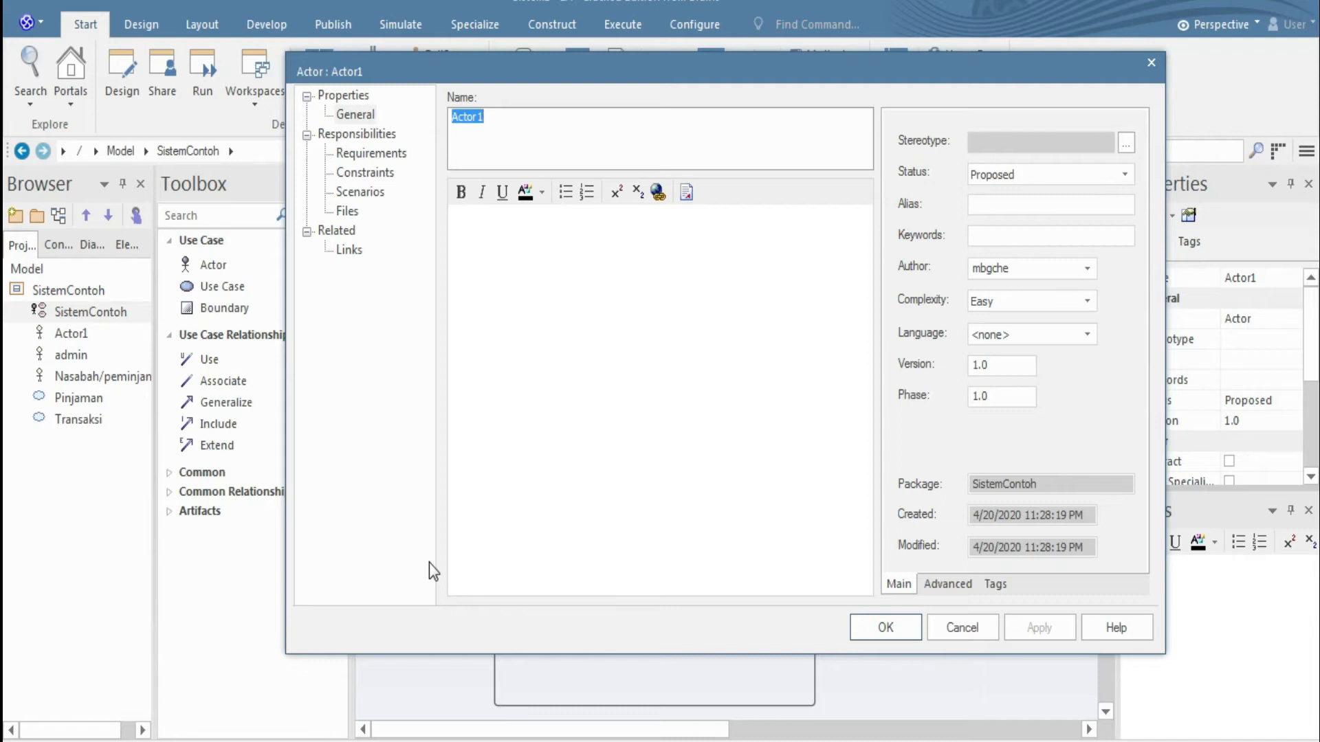
{"action": "type", "text": "CS"}
{"action": "left_click", "coordinate": [886, 627]}
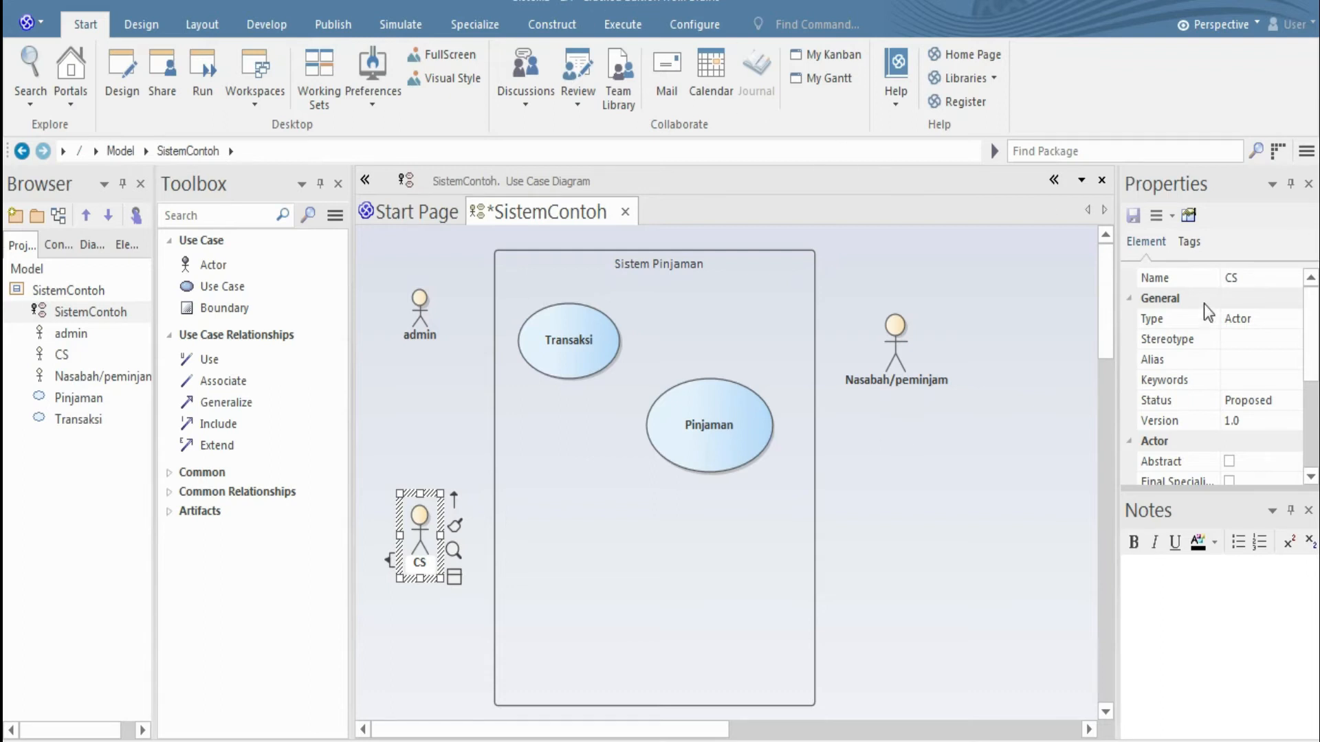
Link the Nasabah/peminjam actor to the Pinjaman use case, and shrink and reposition that use case near the boundary's right edge.
{"action": "left_click", "coordinate": [895, 350]}
{"action": "left_click_drag", "start_coordinate": [931, 305], "coordinate": [746, 456]}
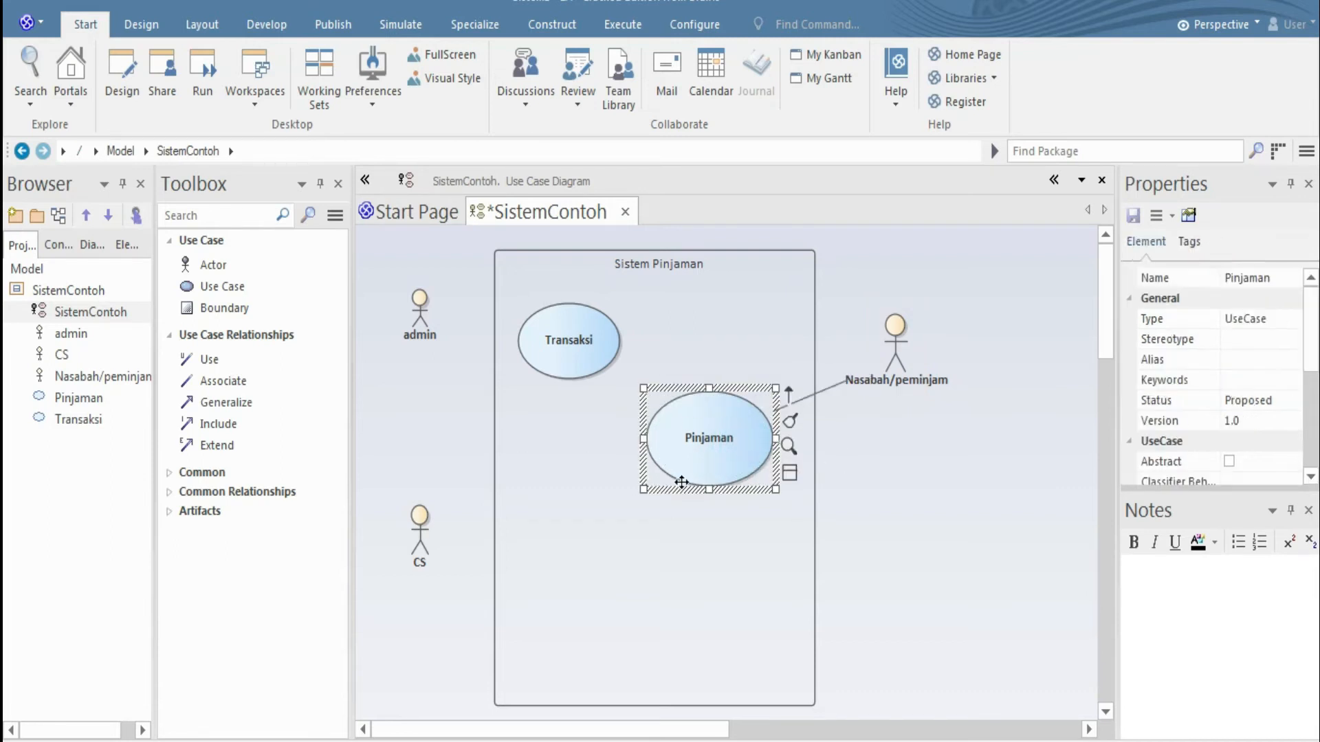
{"action": "left_click_drag", "start_coordinate": [643, 489], "coordinate": [698, 463]}
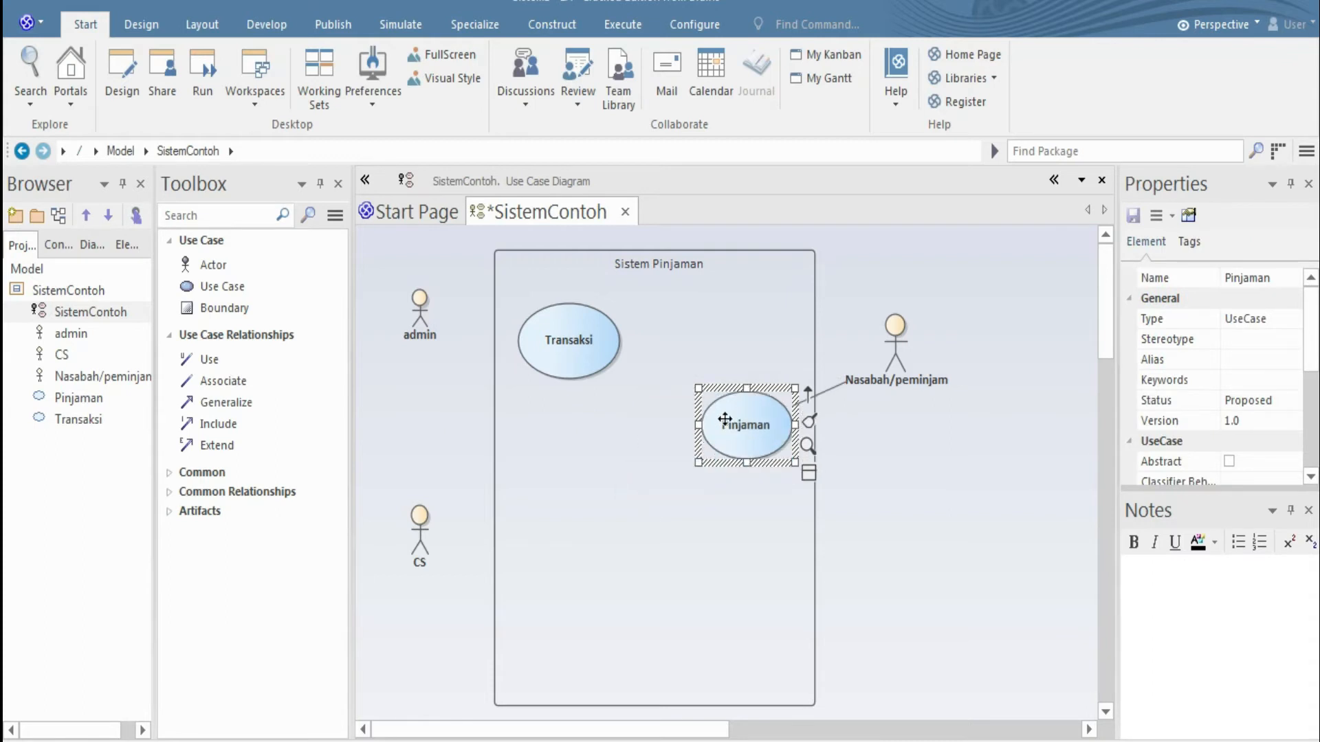
{"action": "left_click_drag", "start_coordinate": [731, 409], "coordinate": [714, 395]}
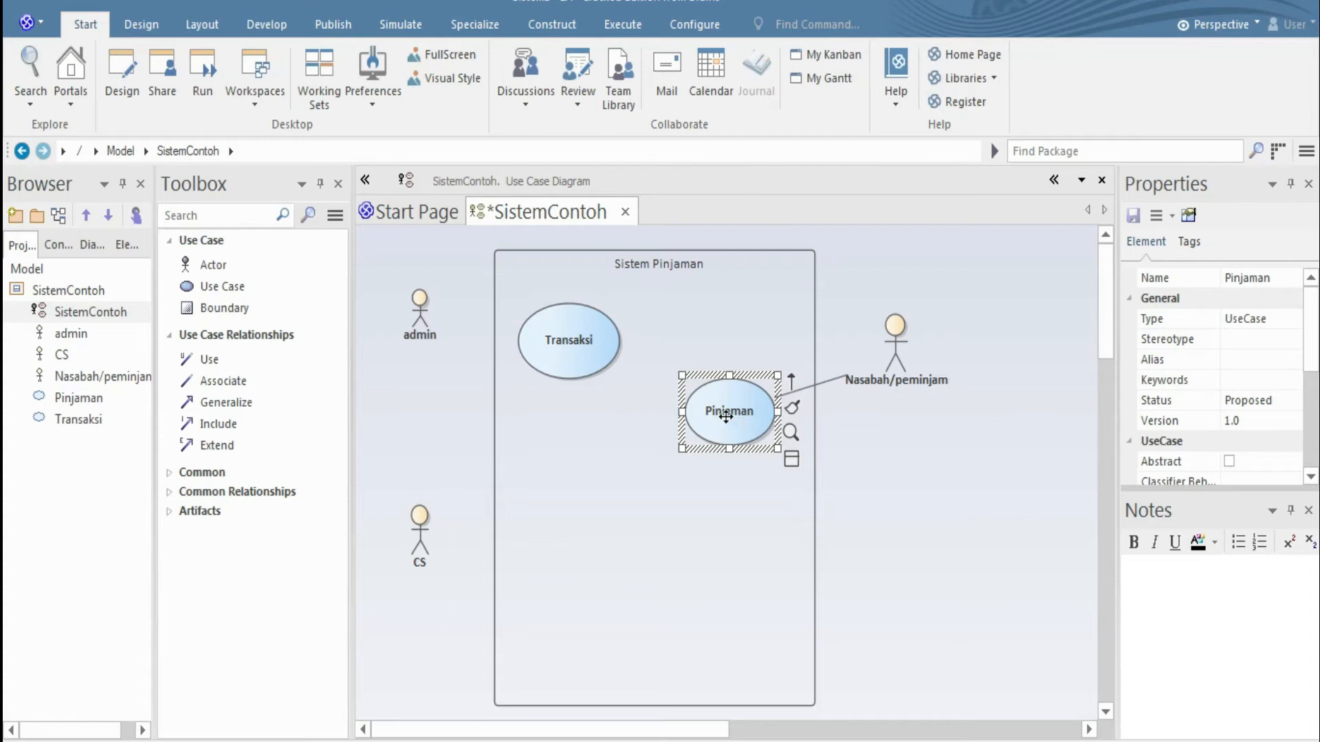
Rename the Pinjaman use case as Kelayakan Pinjaman.
{"action": "double_click", "coordinate": [726, 416]}
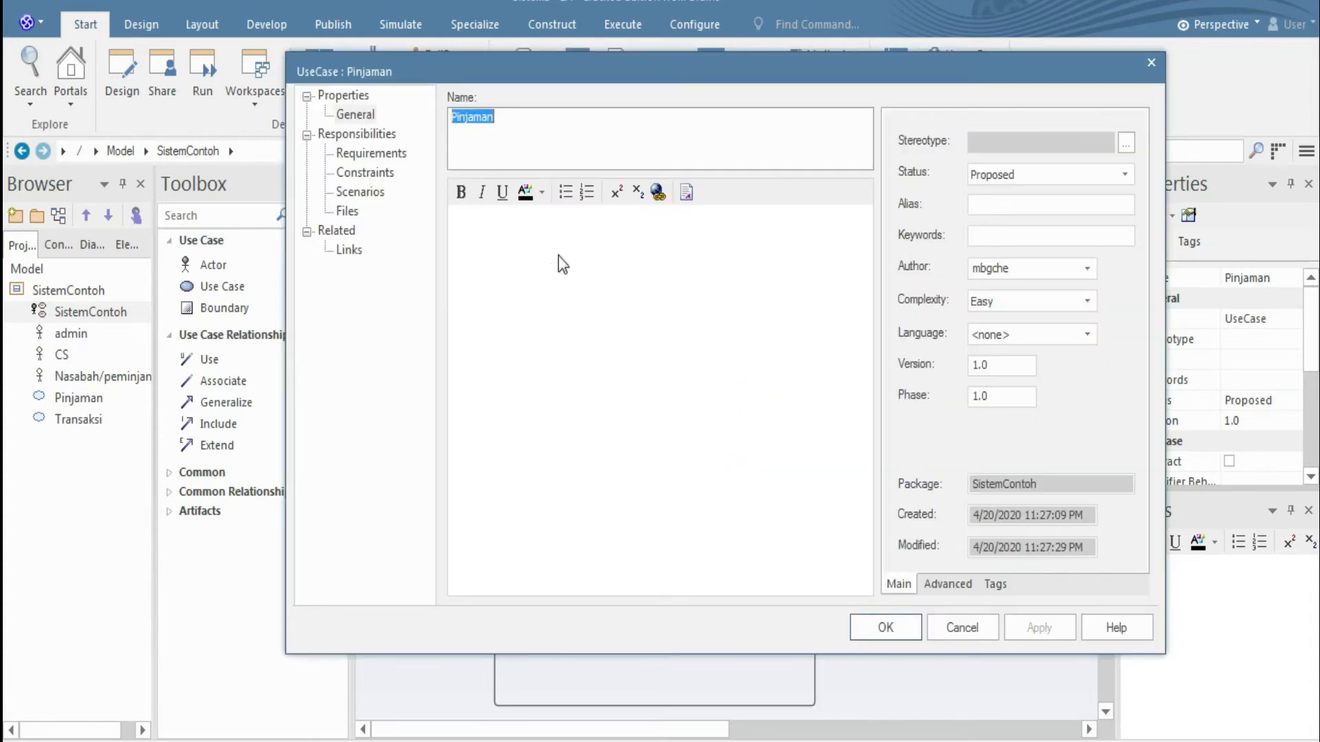
{"action": "left_click", "coordinate": [453, 114]}
{"action": "type", "text": "Kelayakan"}
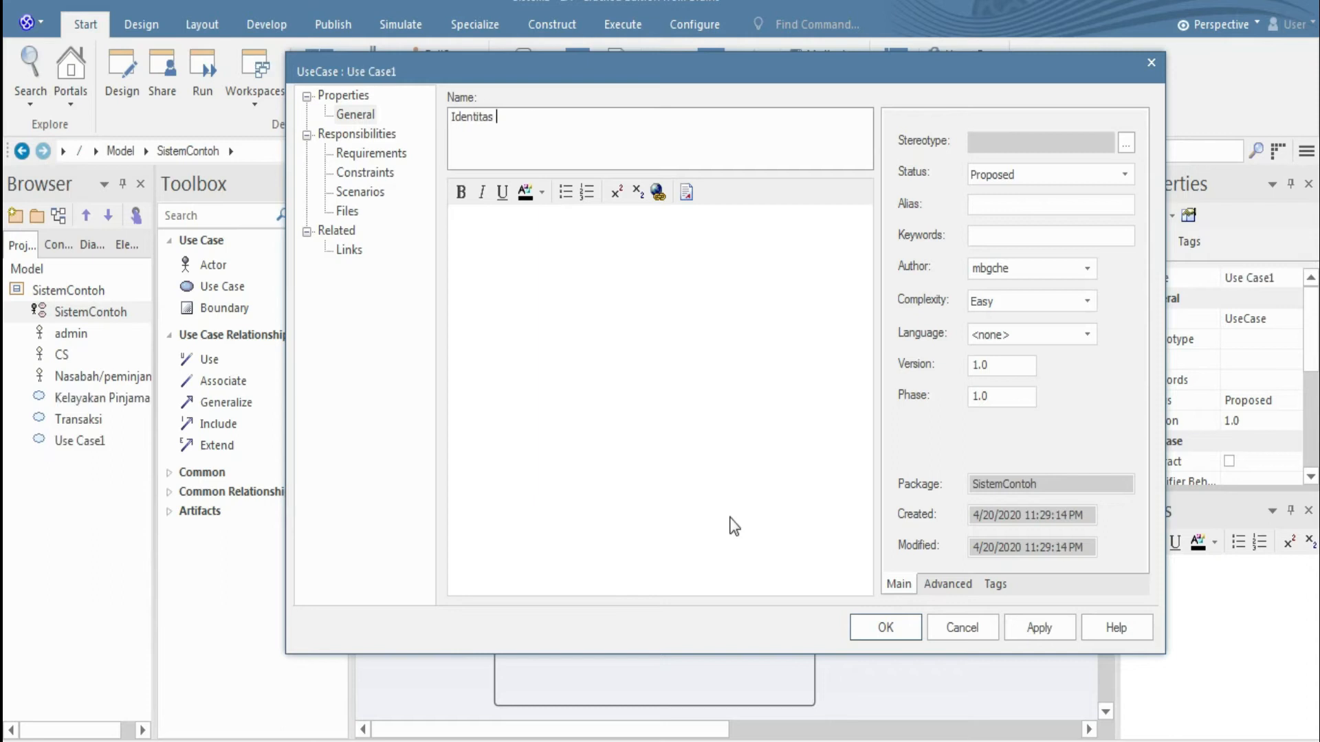
Add a use case named Identitas Nasabah below Kelayakan Pinjaman.
{"action": "type", "text": "N"}
{"action": "left_click", "coordinate": [881, 625]}
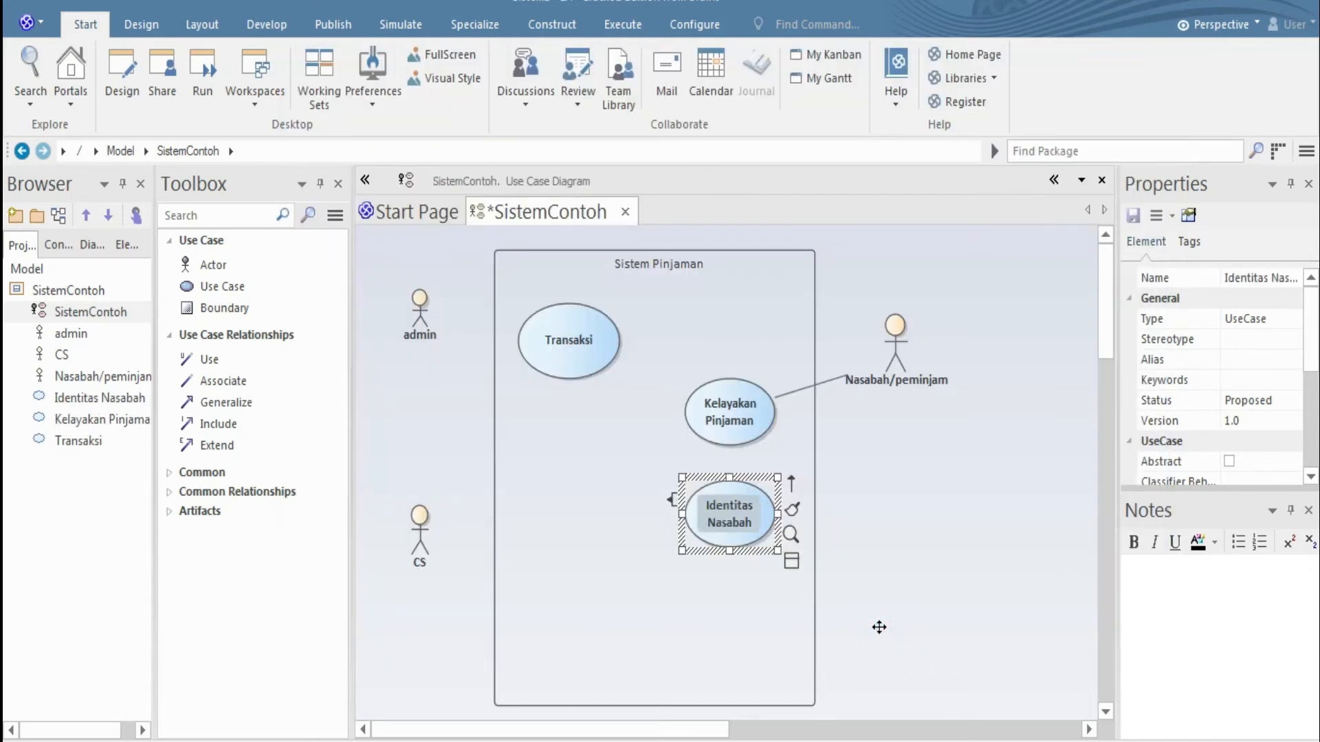
{"action": "left_click", "coordinate": [749, 426]}
{"action": "left_click", "coordinate": [856, 378]}
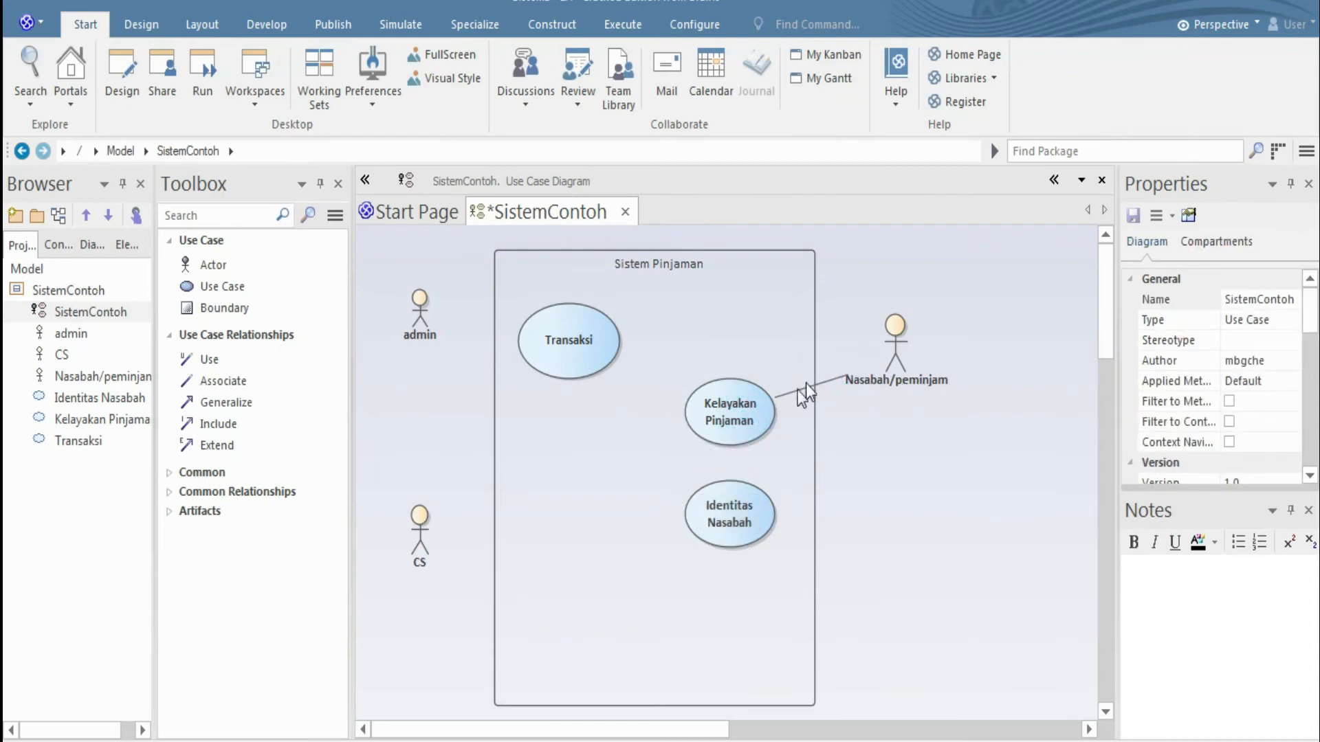
Connect the Kelayakan Pinjaman use case to Identitas Nasabah with an Association.
{"action": "left_click", "coordinate": [727, 429]}
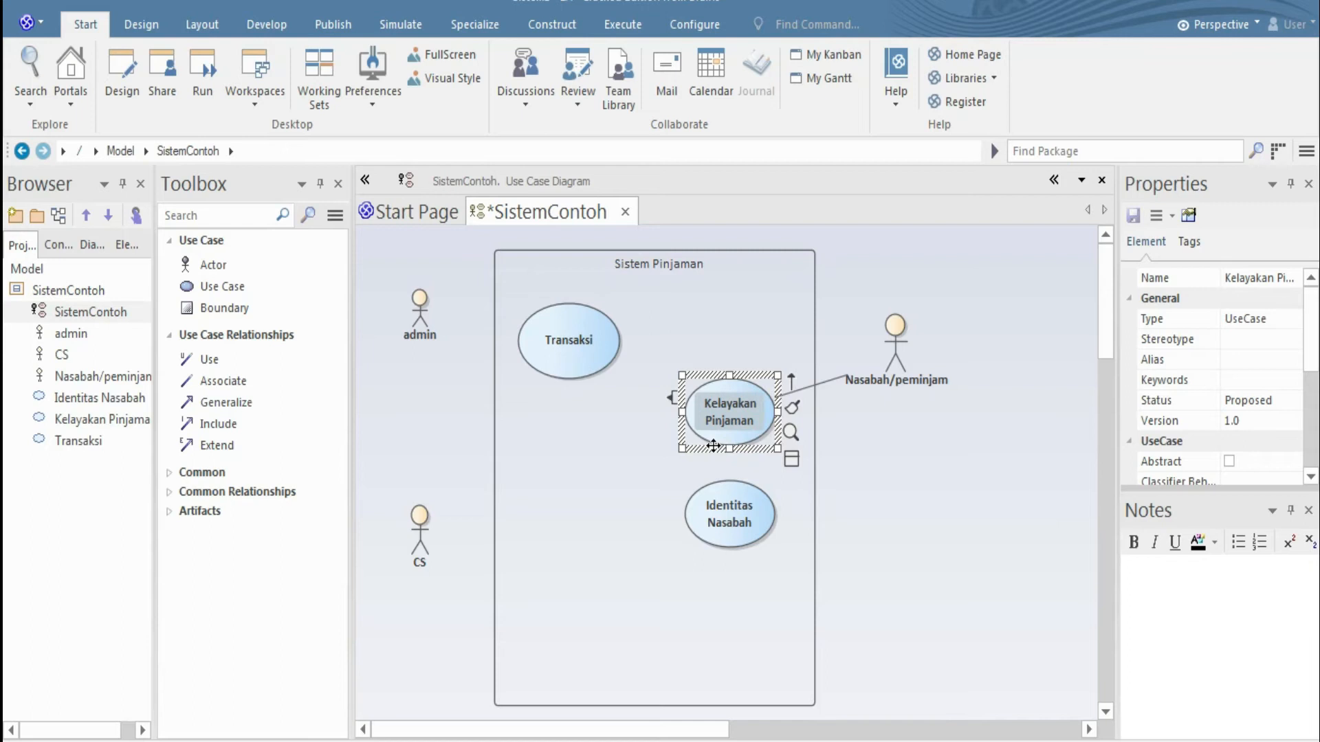
{"action": "left_click", "coordinate": [743, 513]}
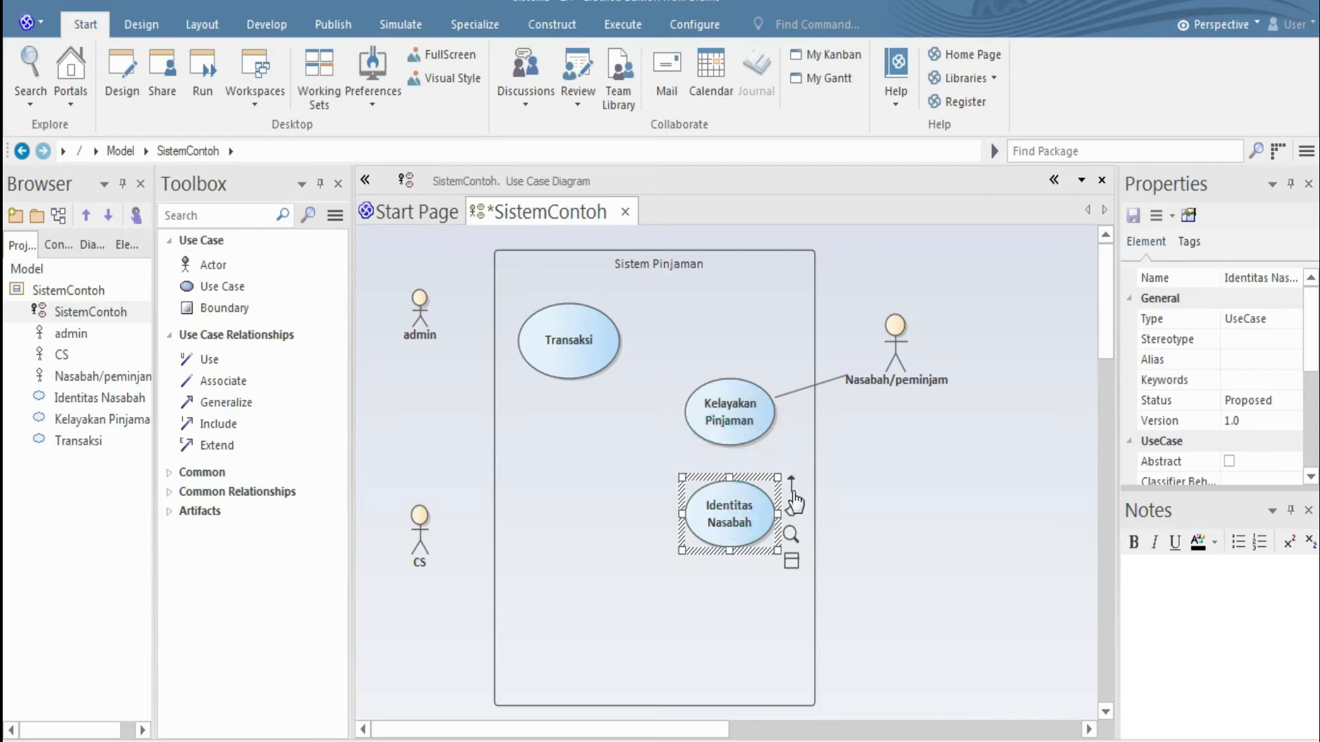
{"action": "left_click_drag", "start_coordinate": [794, 489], "coordinate": [736, 413]}
{"action": "left_click", "coordinate": [711, 416]}
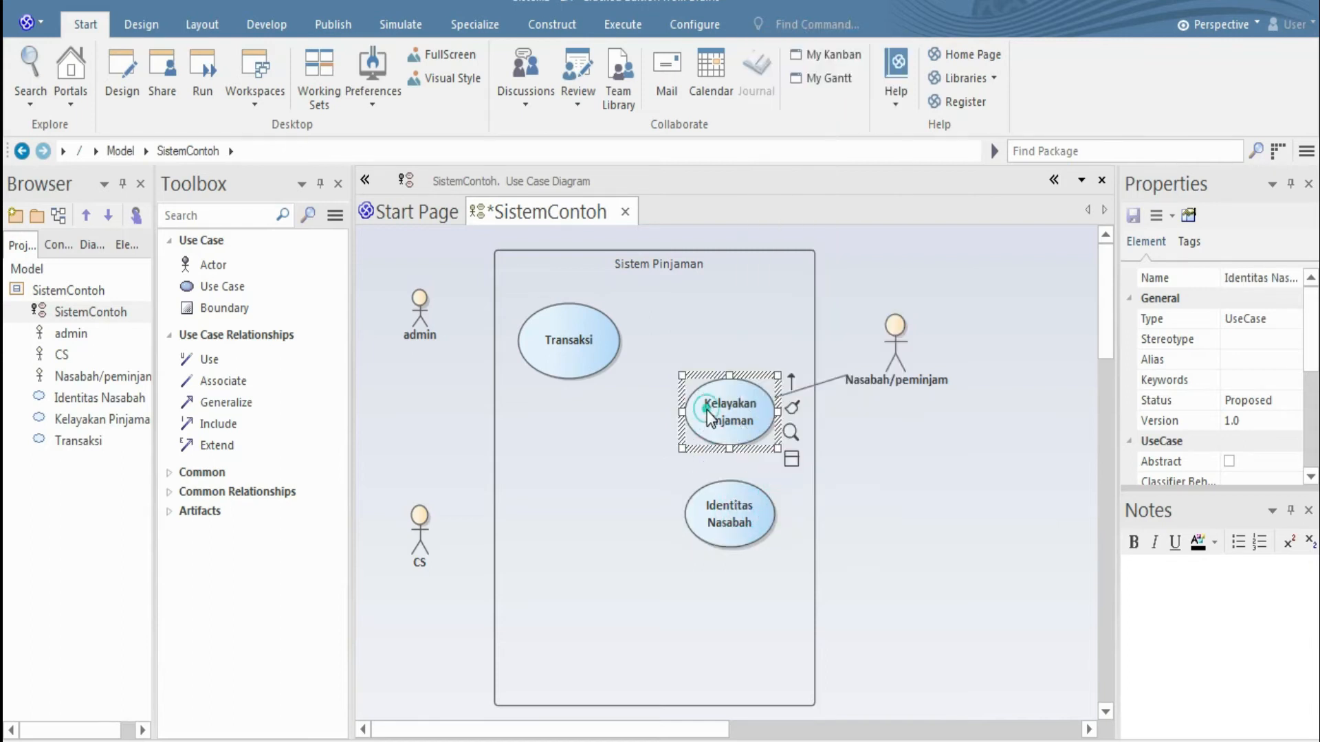
{"action": "left_click", "coordinate": [754, 493]}
{"action": "left_click", "coordinate": [773, 397]}
{"action": "left_click_drag", "start_coordinate": [791, 376], "coordinate": [734, 506]}
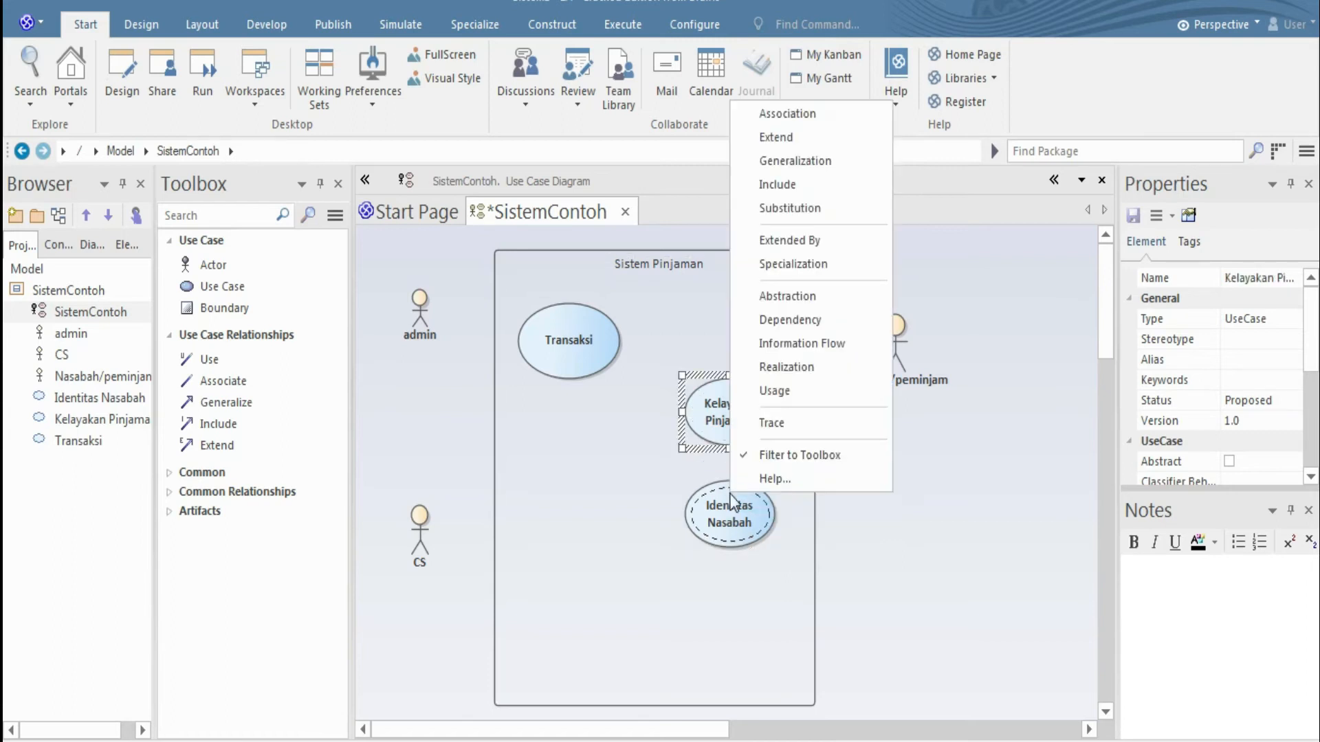
{"action": "left_click", "coordinate": [775, 118]}
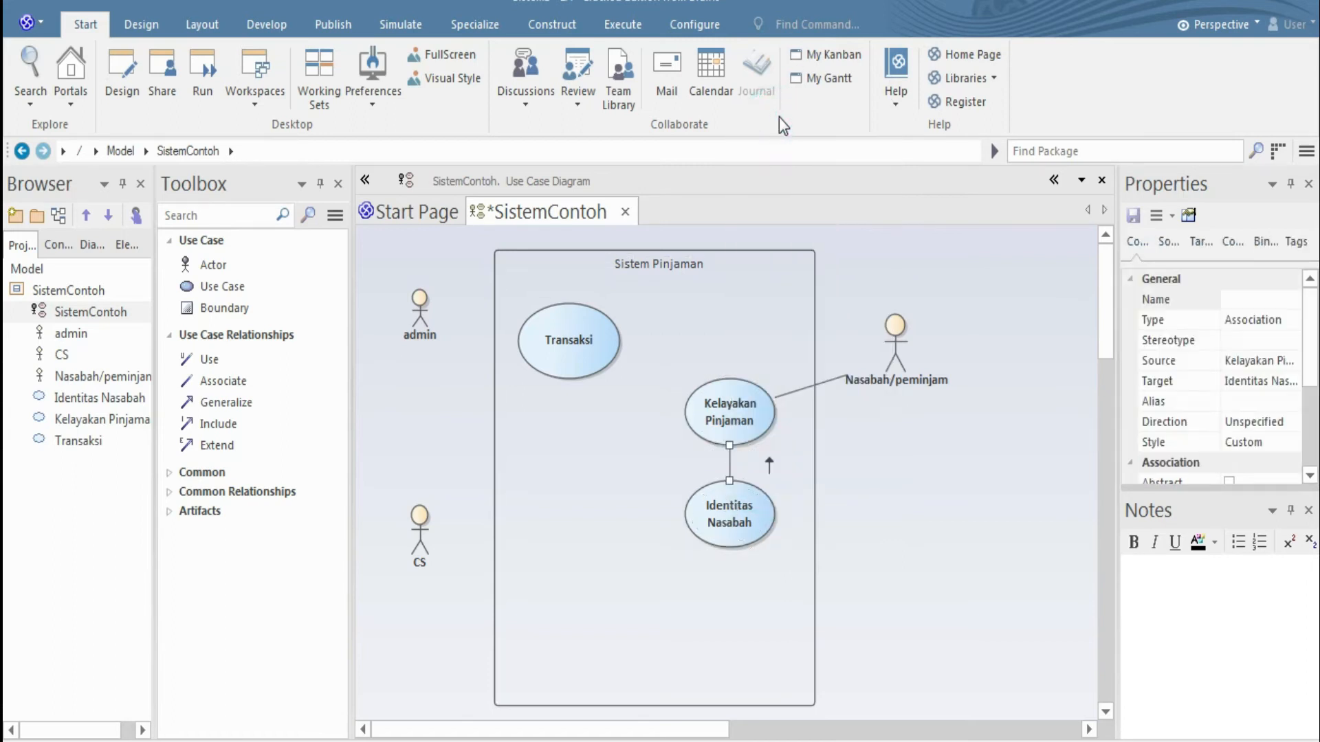
Move Identitas Nasabah slightly lower and shift Transaksi right towards the middle of the Sistem Pinjaman boundary.
{"action": "left_click", "coordinate": [743, 577]}
{"action": "left_click_drag", "start_coordinate": [729, 533], "coordinate": [729, 550]}
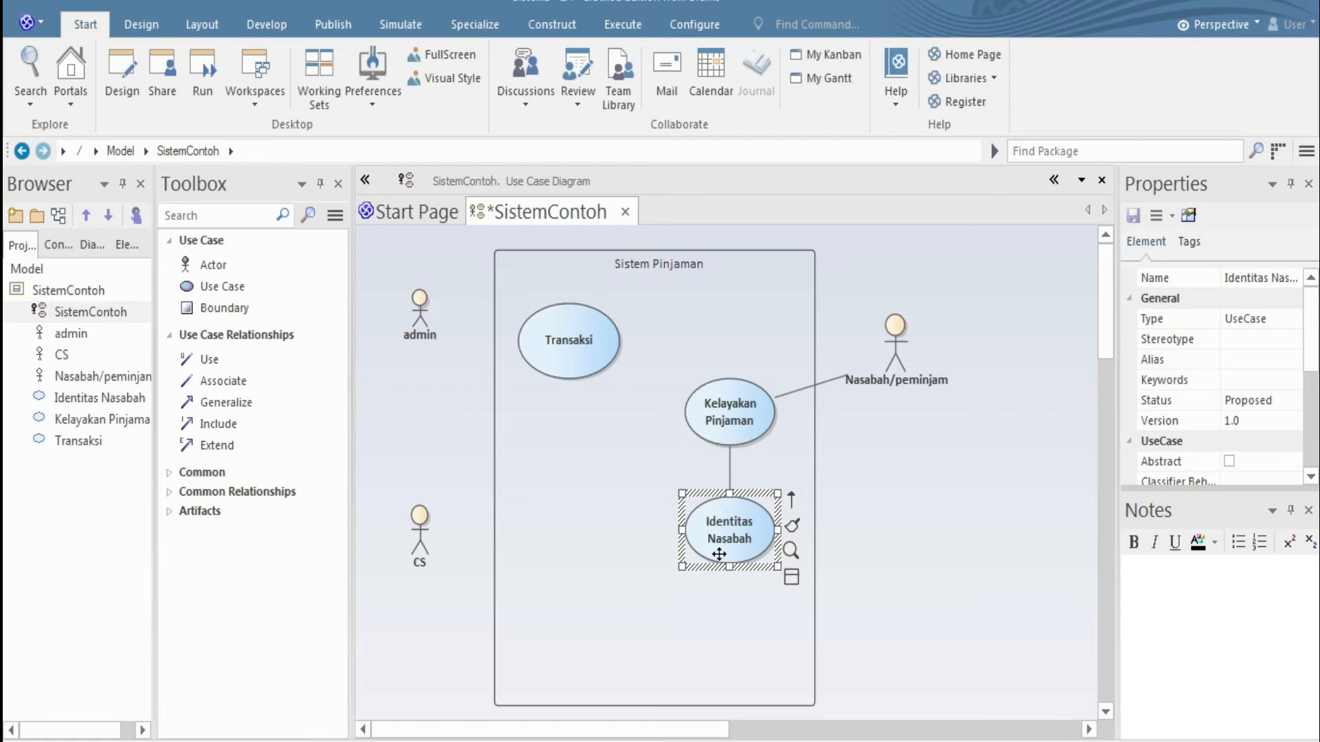
{"action": "left_click", "coordinate": [702, 643]}
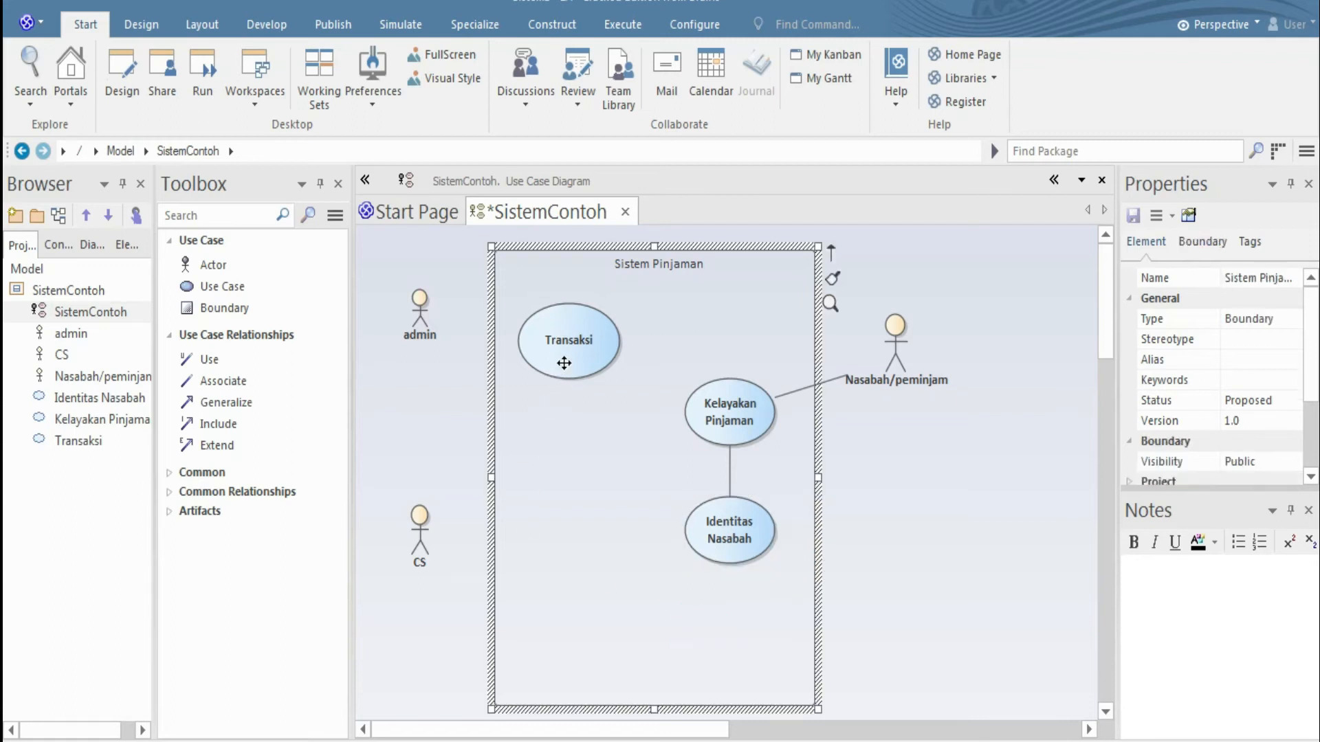
{"action": "left_click", "coordinate": [548, 350]}
{"action": "left_click_drag", "start_coordinate": [548, 349], "coordinate": [604, 347]}
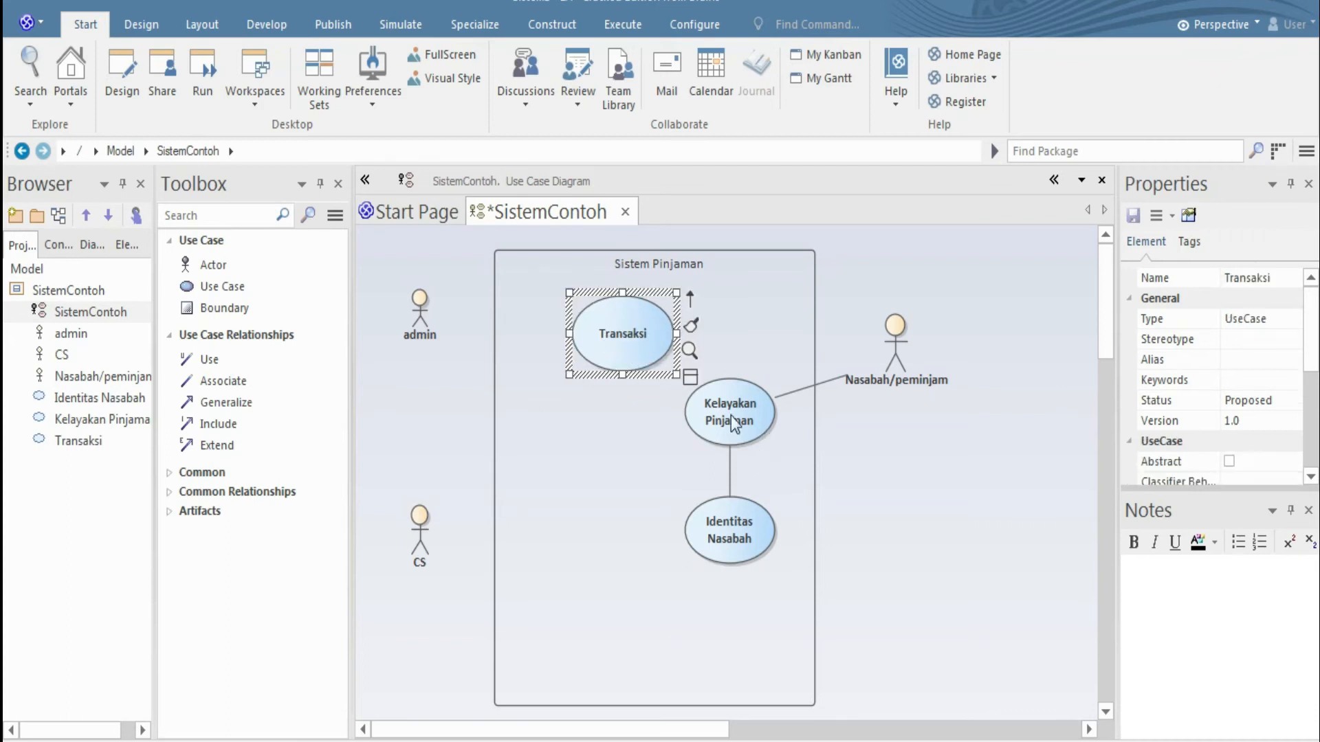
Connect the Transaksi use case to the Nasabah/peminjam actor with an Association.
{"action": "left_click", "coordinate": [687, 297]}
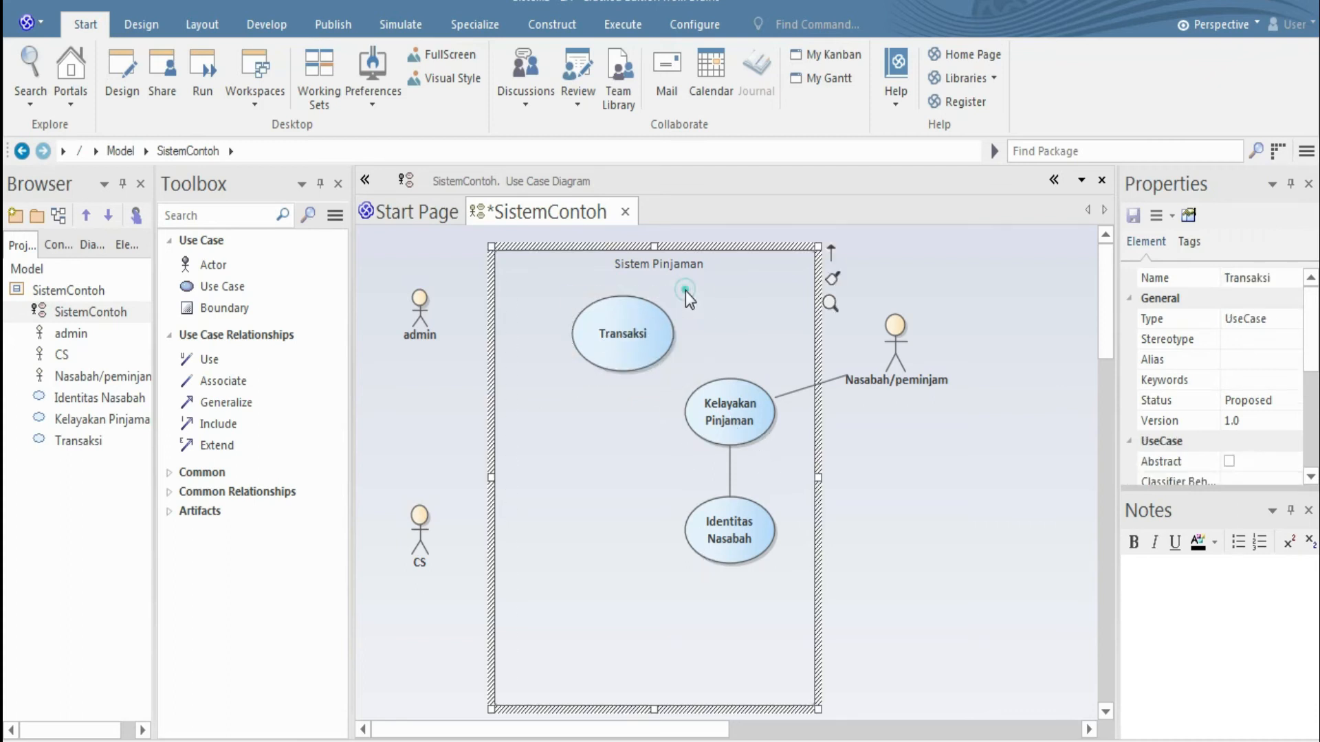
{"action": "left_click", "coordinate": [581, 339]}
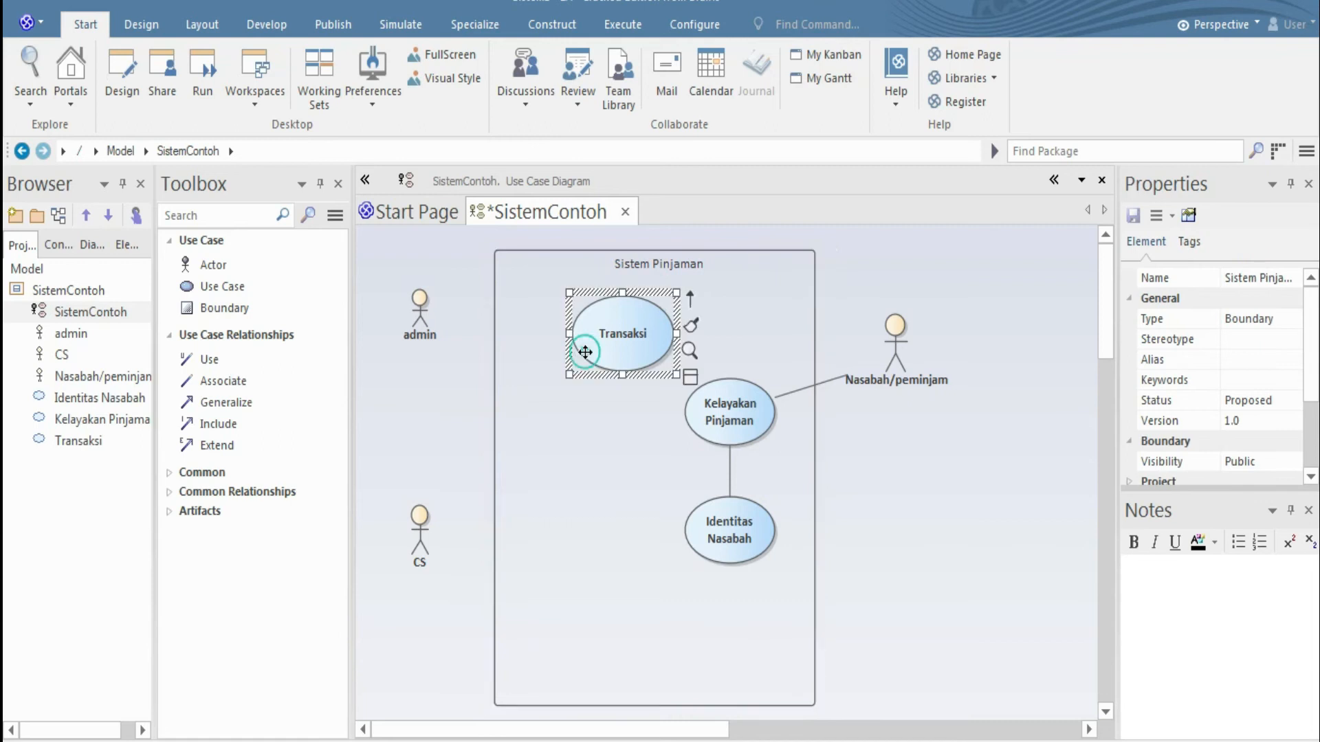
{"action": "left_click_drag", "start_coordinate": [839, 330], "coordinate": [886, 351]}
{"action": "left_click", "coordinate": [912, 374]}
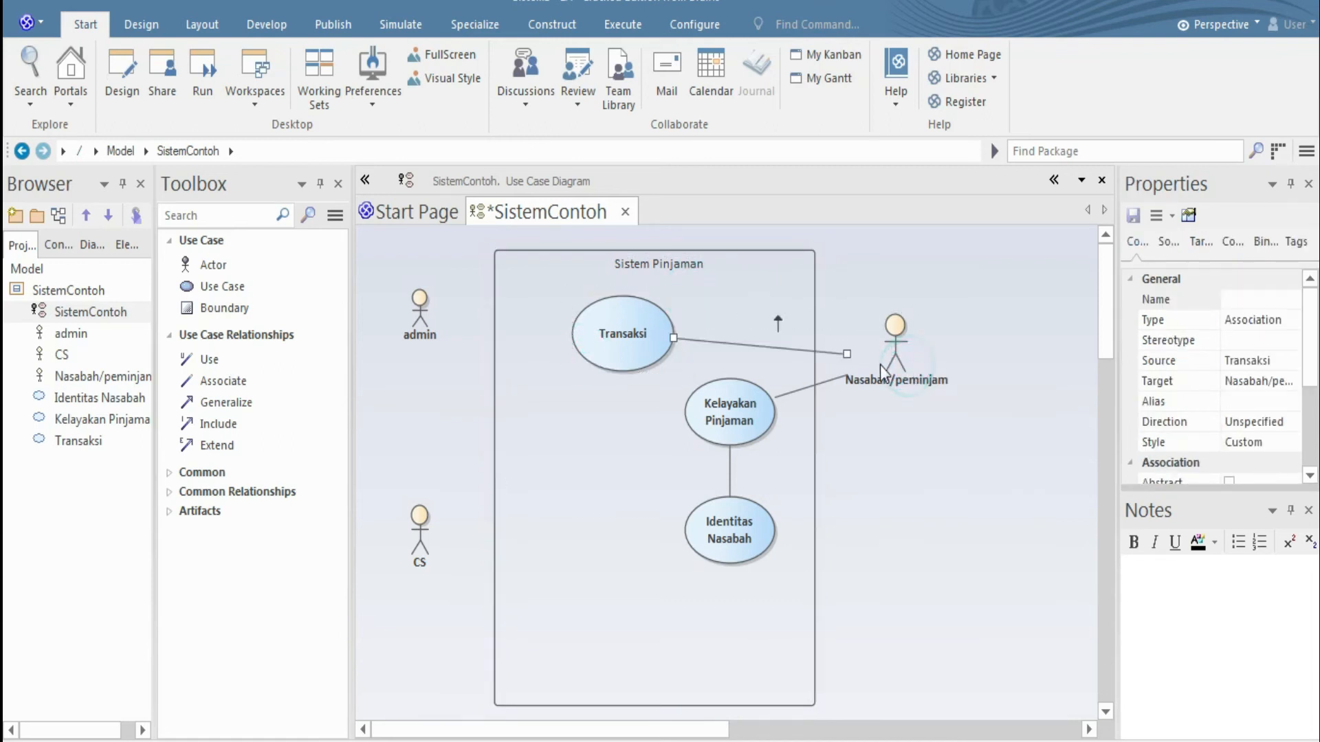
{"action": "left_click", "coordinate": [618, 393]}
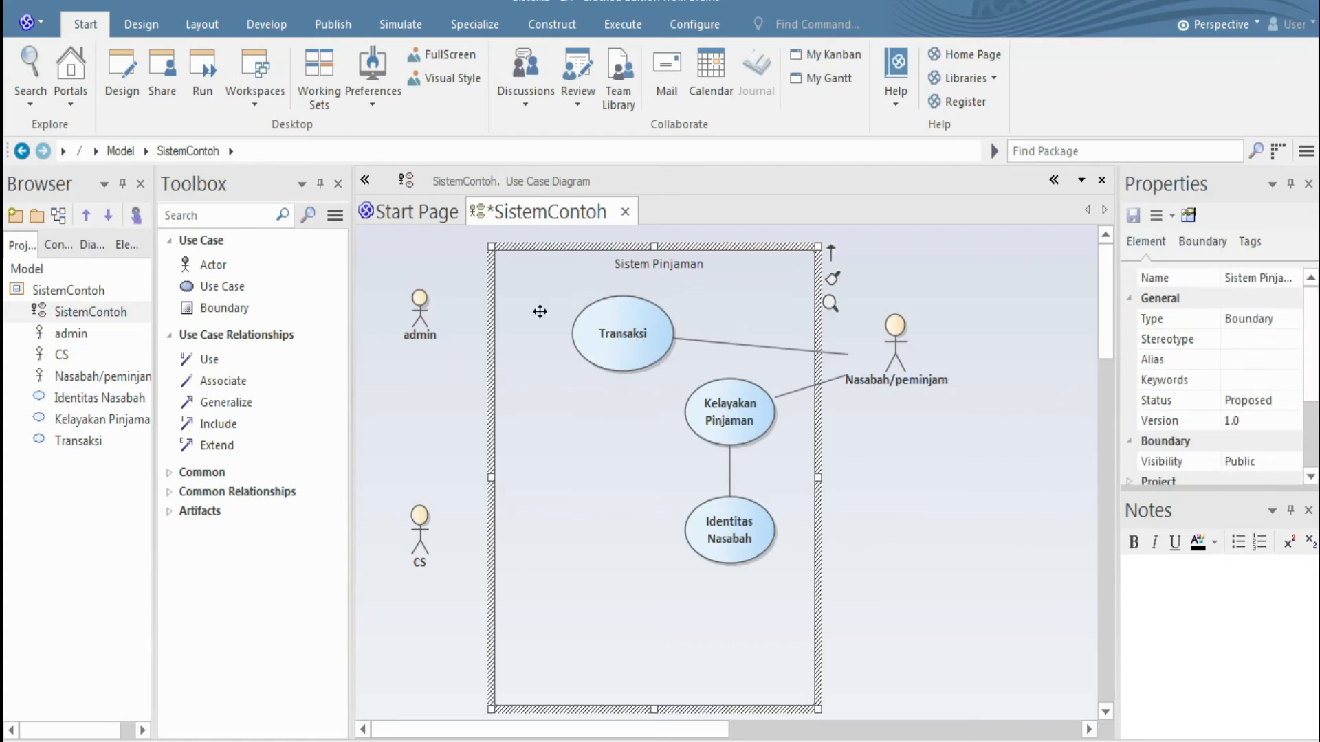
Add a use case in the boundary's lower left area, beside the CS actor, and name it persetujuan pinjaman.
{"action": "left_click_drag", "start_coordinate": [229, 288], "coordinate": [560, 495]}
{"action": "double_click", "coordinate": [571, 533]}
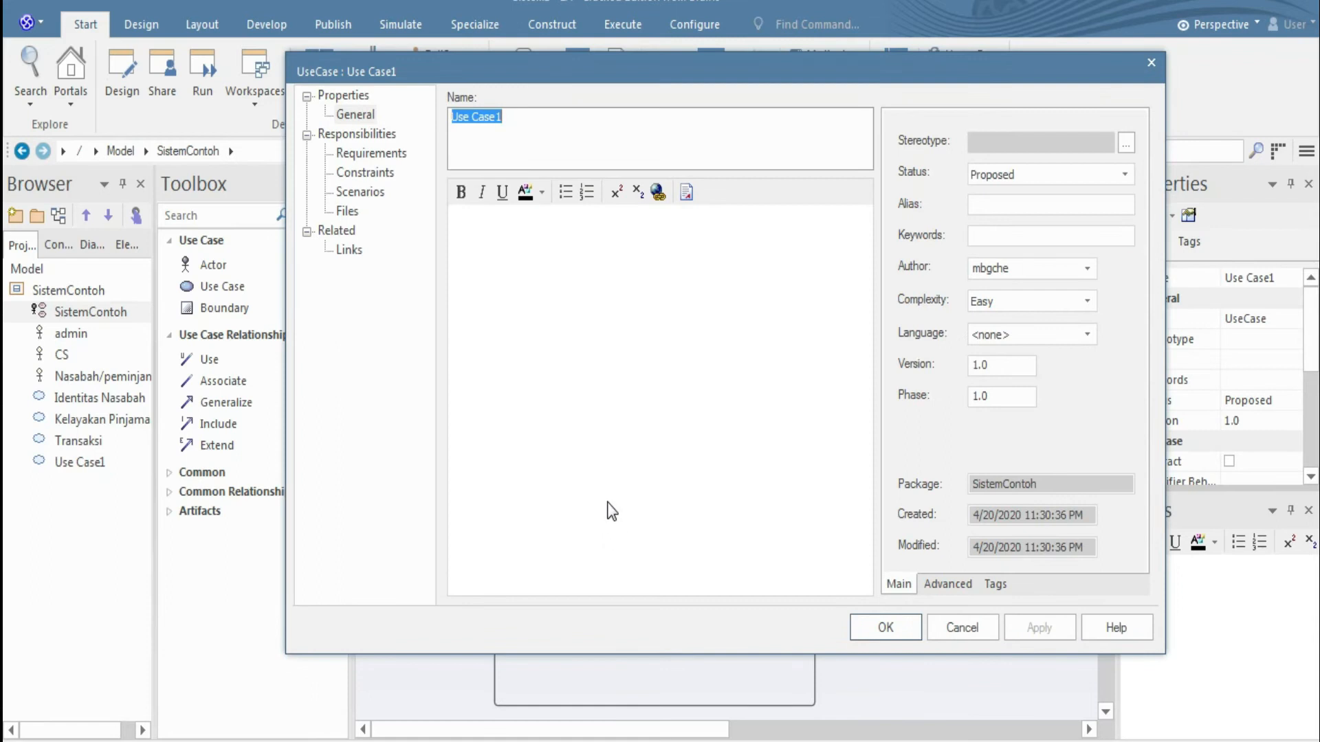
{"action": "type", "text": "p"}
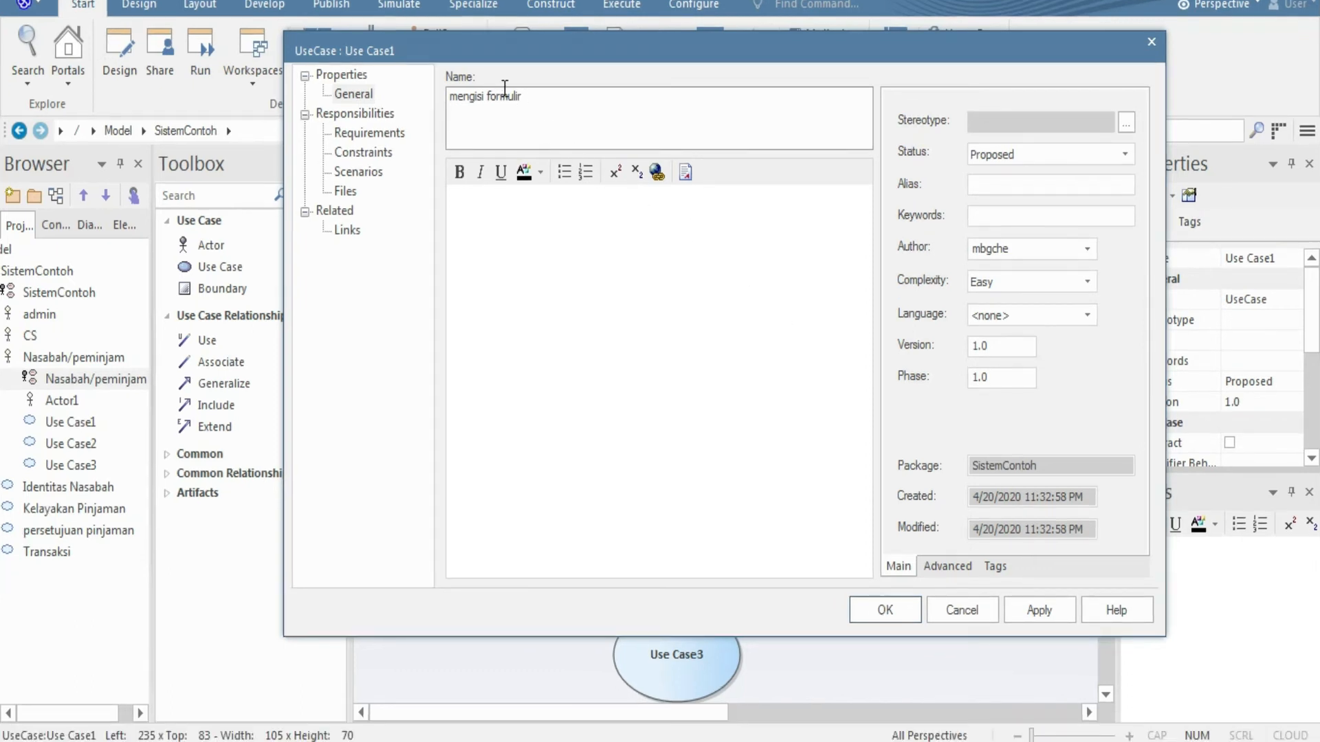
Name the use case linked to Actor1 in the Nasabah/peminjam diagram mengisi formulir.
{"action": "left_click", "coordinate": [886, 612]}
{"action": "scroll", "coordinate": [785, 479], "scroll_direction": "down", "scroll_amount": 2}
{"action": "scroll", "coordinate": [785, 479], "scroll_direction": "up", "scroll_amount": 2}
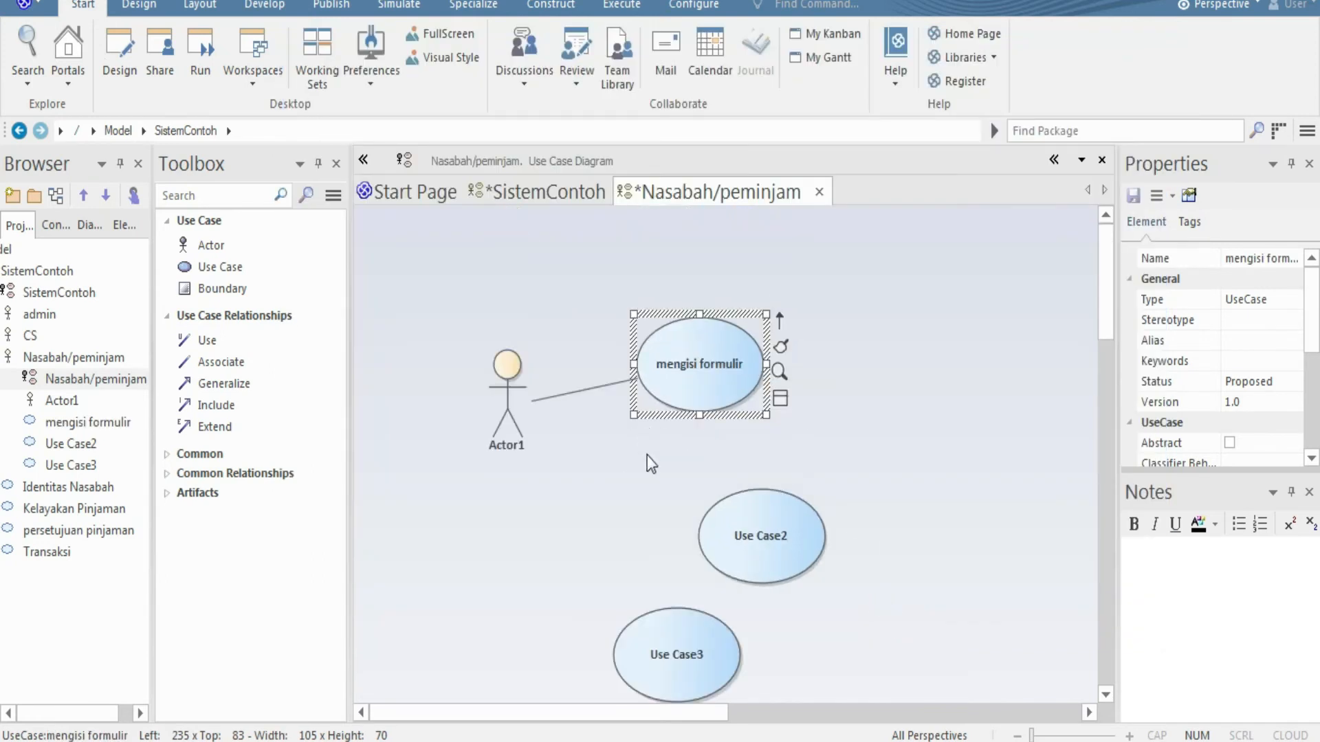
Return to the SistemContoh diagram and examine the Transaksi, persetujuan pinjaman and Kelayakan Pinjaman use cases and the link from CS.
{"action": "left_click", "coordinate": [533, 193]}
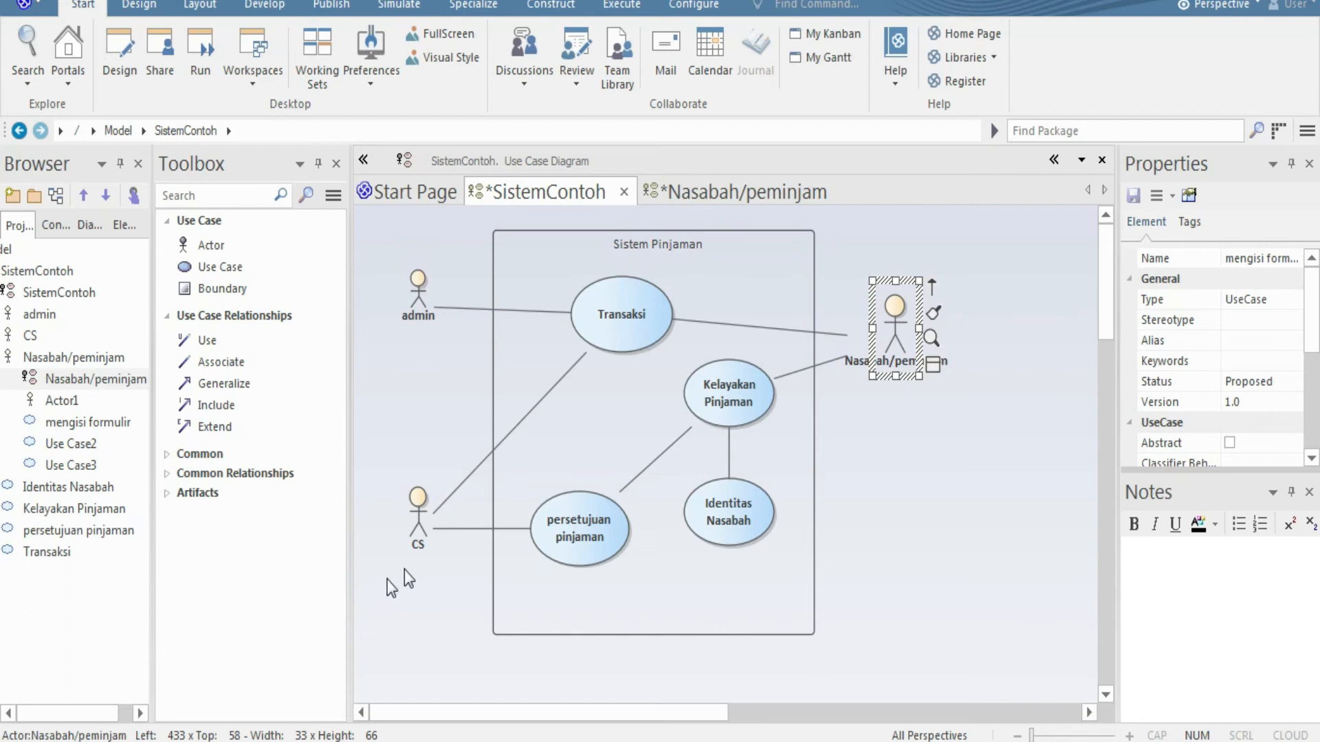
{"action": "left_click", "coordinate": [632, 332]}
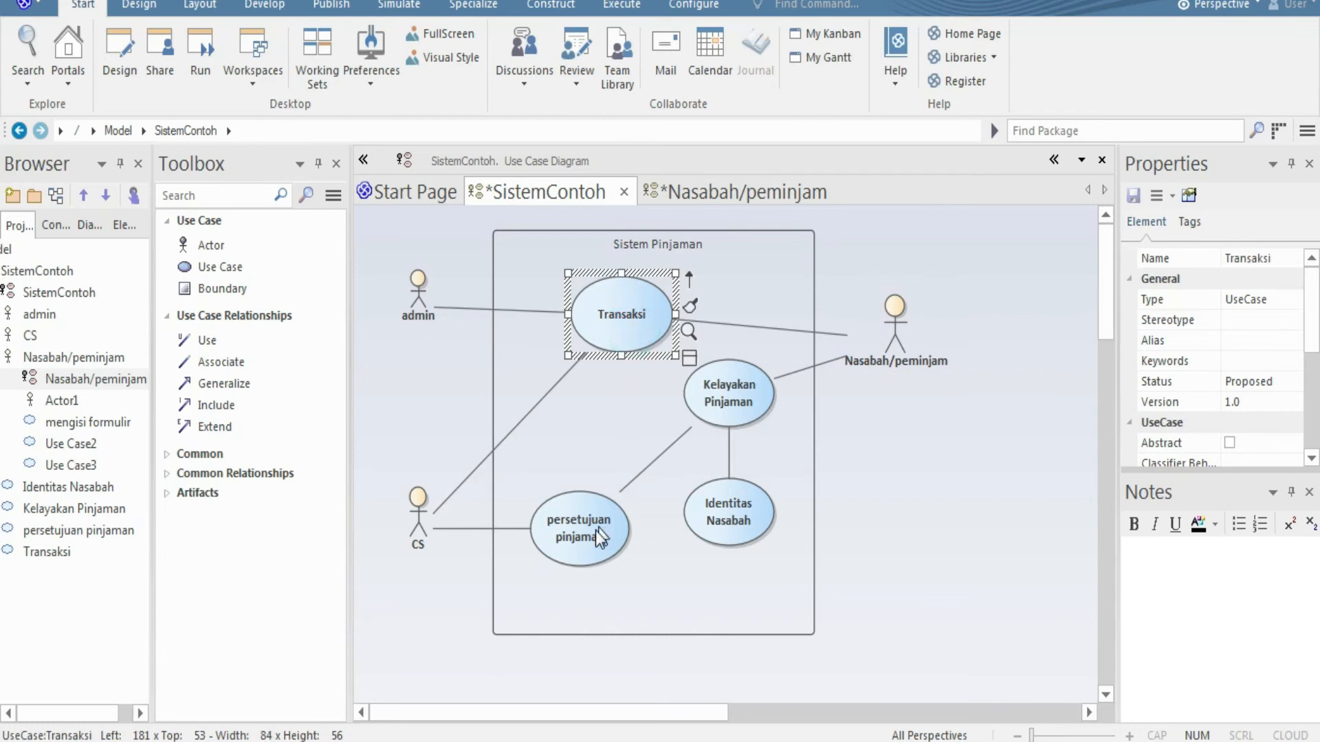
{"action": "left_click", "coordinate": [582, 543]}
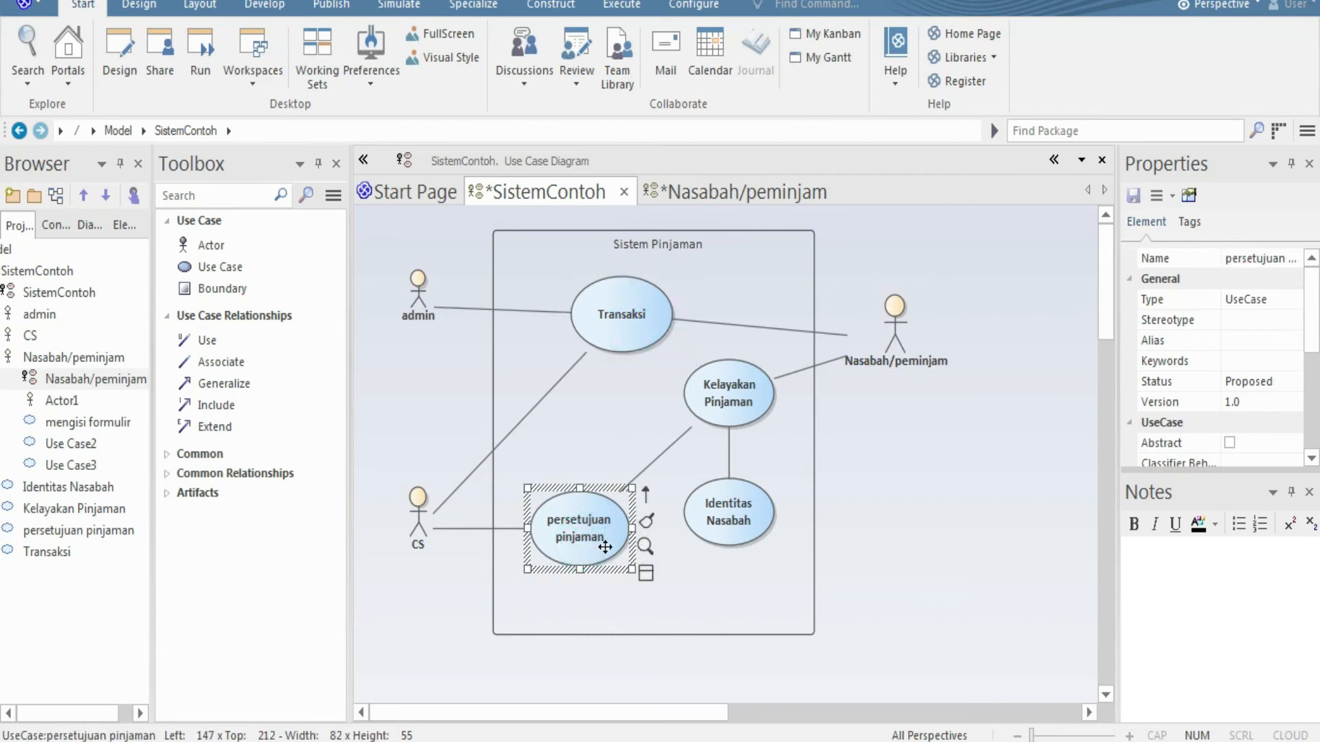
{"action": "left_click", "coordinate": [719, 409]}
{"action": "left_click", "coordinate": [583, 558]}
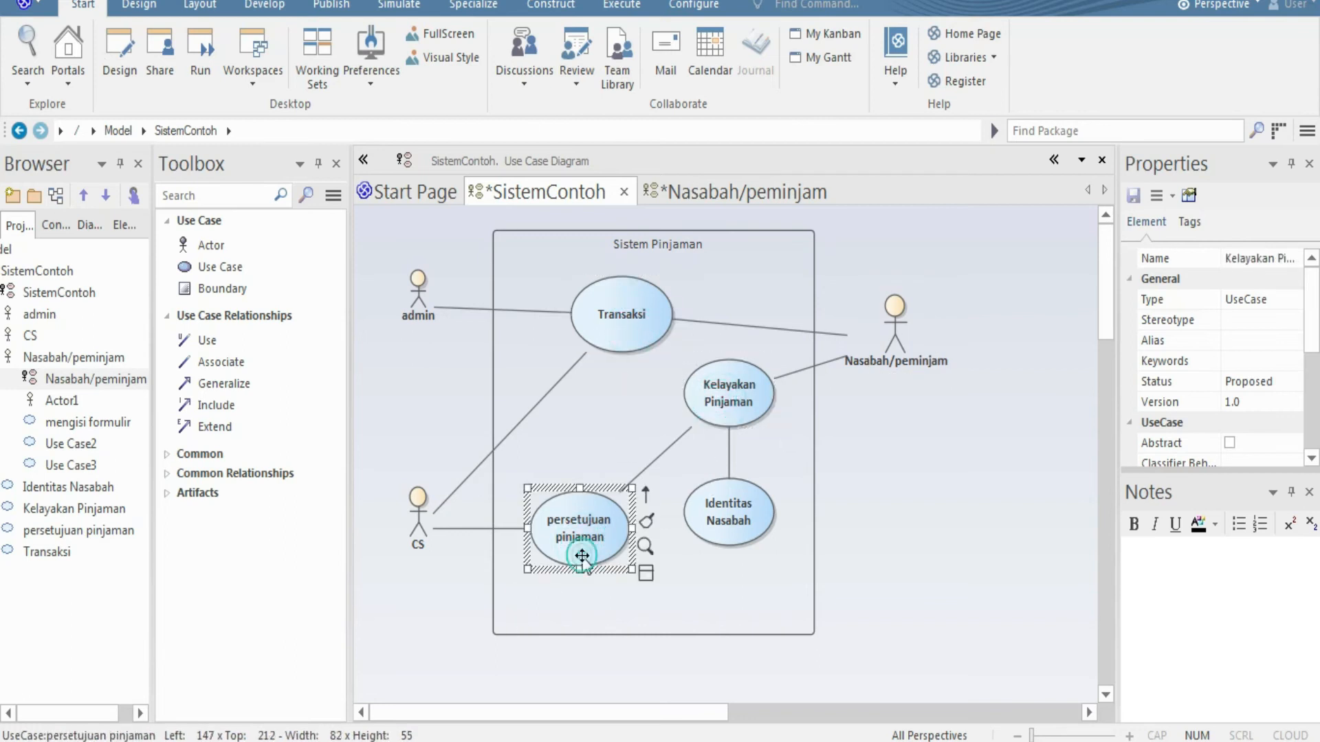
{"action": "left_click", "coordinate": [464, 529]}
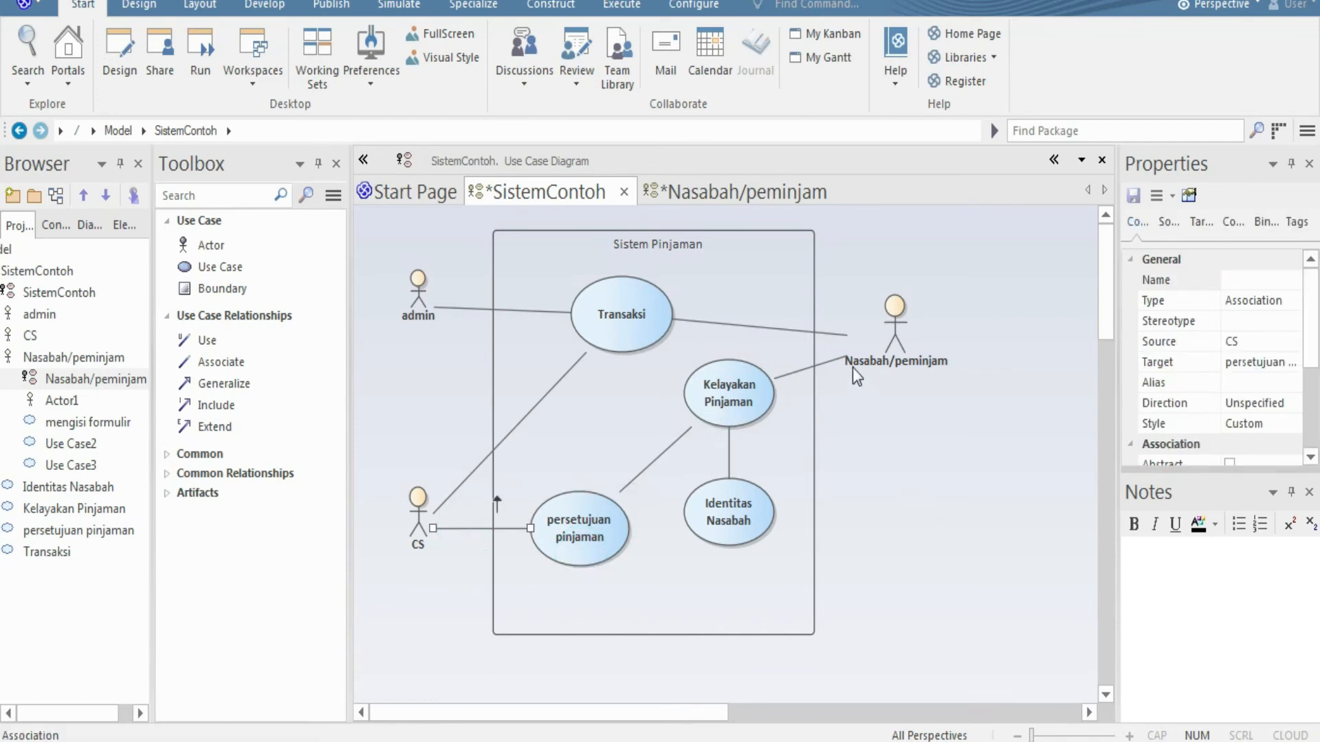
Examine the Nasabah/peminjam actor and the Identitas Nasabah use case, and view the actor's properties.
{"action": "left_click", "coordinate": [877, 365]}
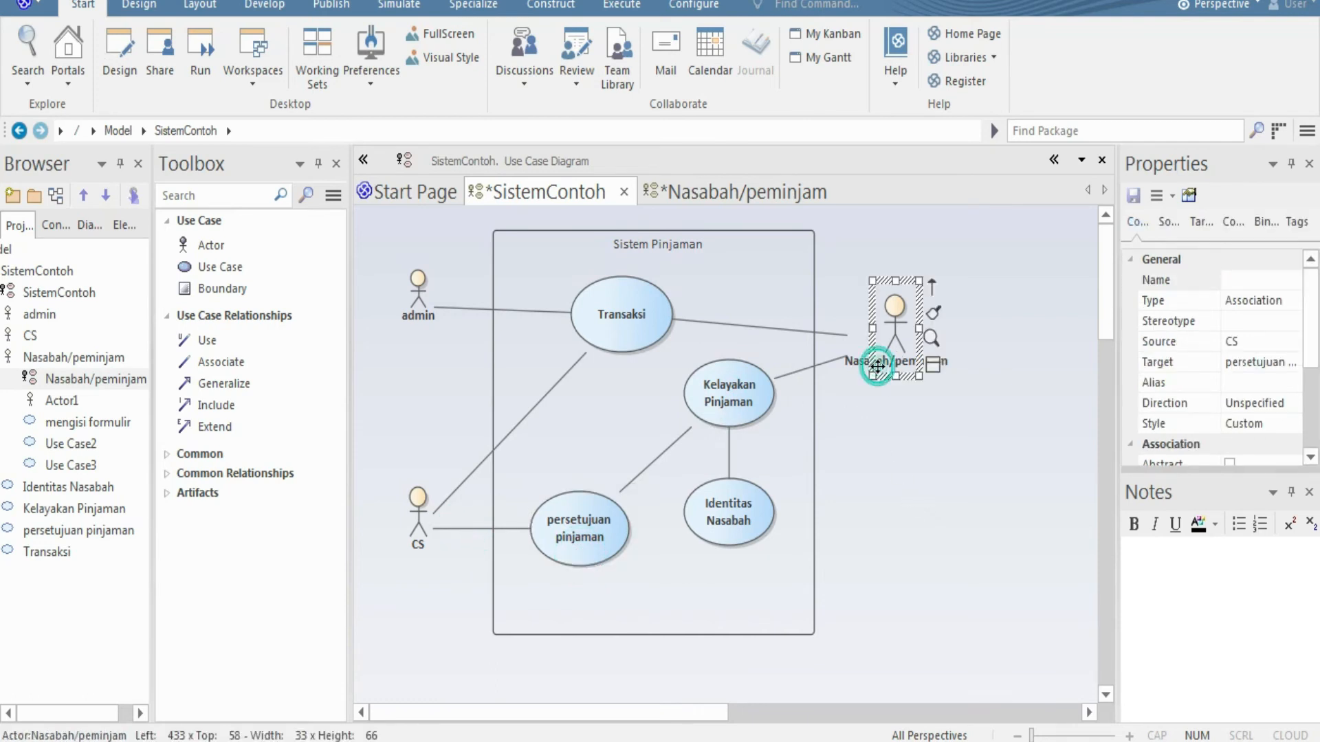
{"action": "left_click", "coordinate": [886, 428]}
{"action": "left_click", "coordinate": [886, 370]}
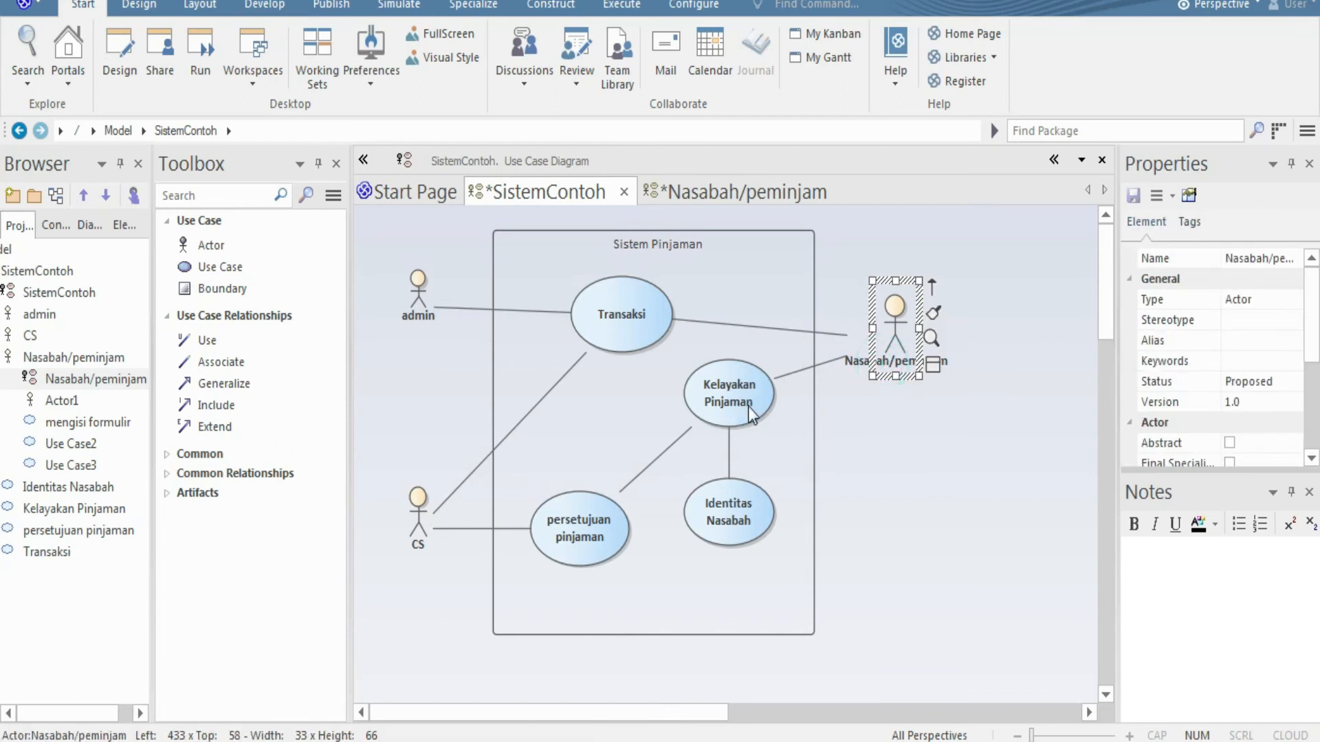
{"action": "left_click", "coordinate": [730, 519]}
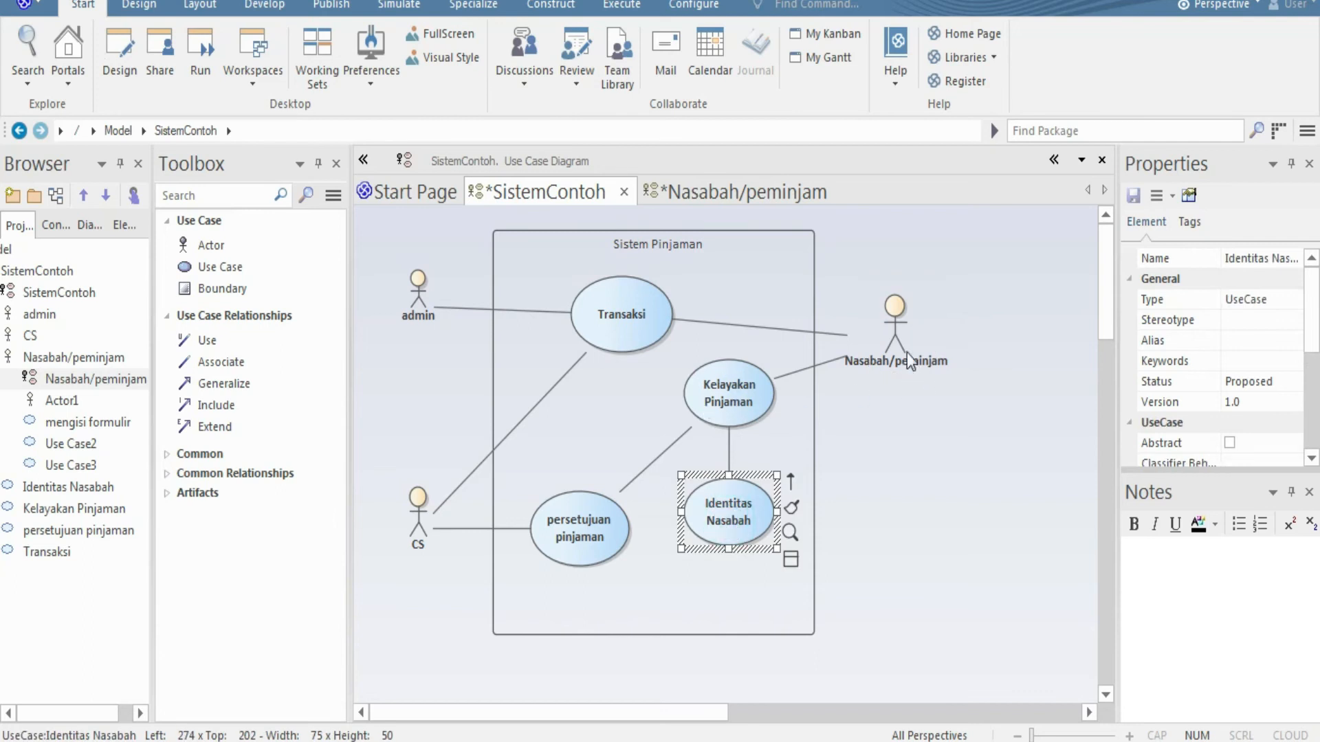
{"action": "left_click", "coordinate": [899, 313]}
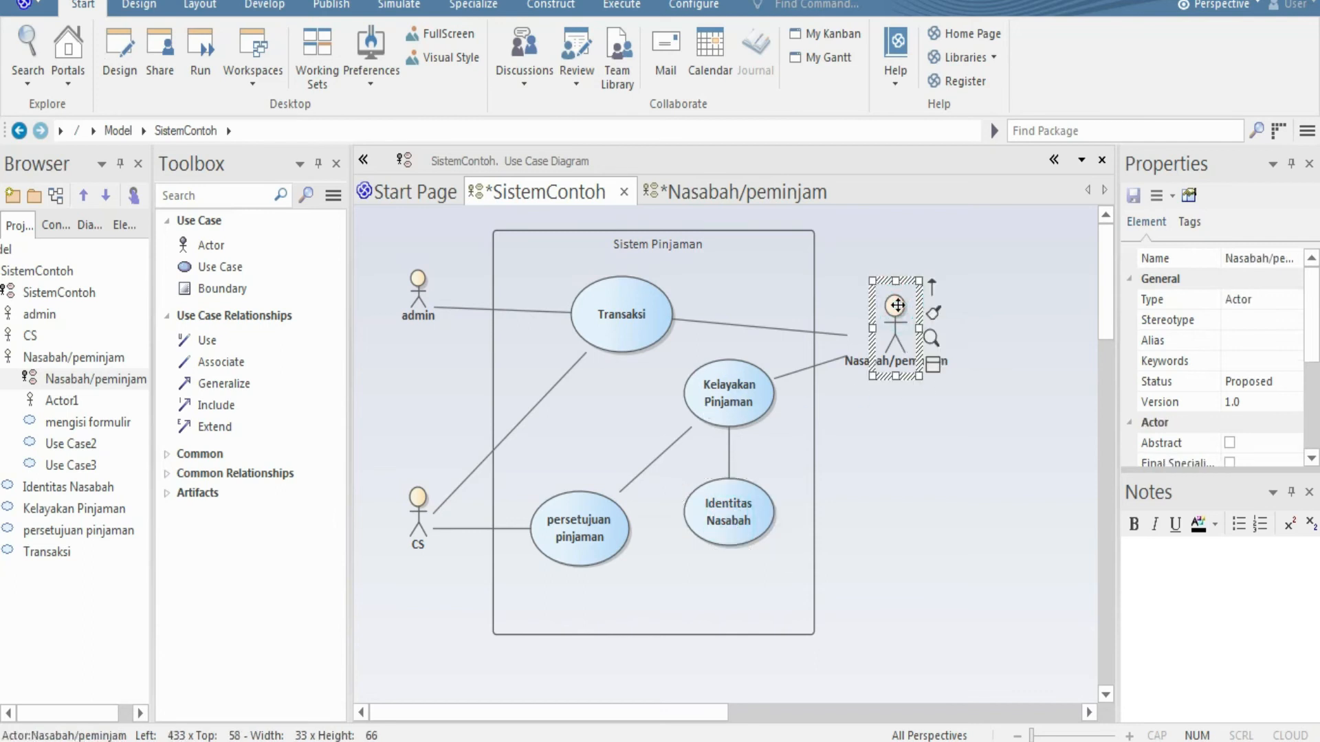
{"action": "double_click", "coordinate": [897, 305]}
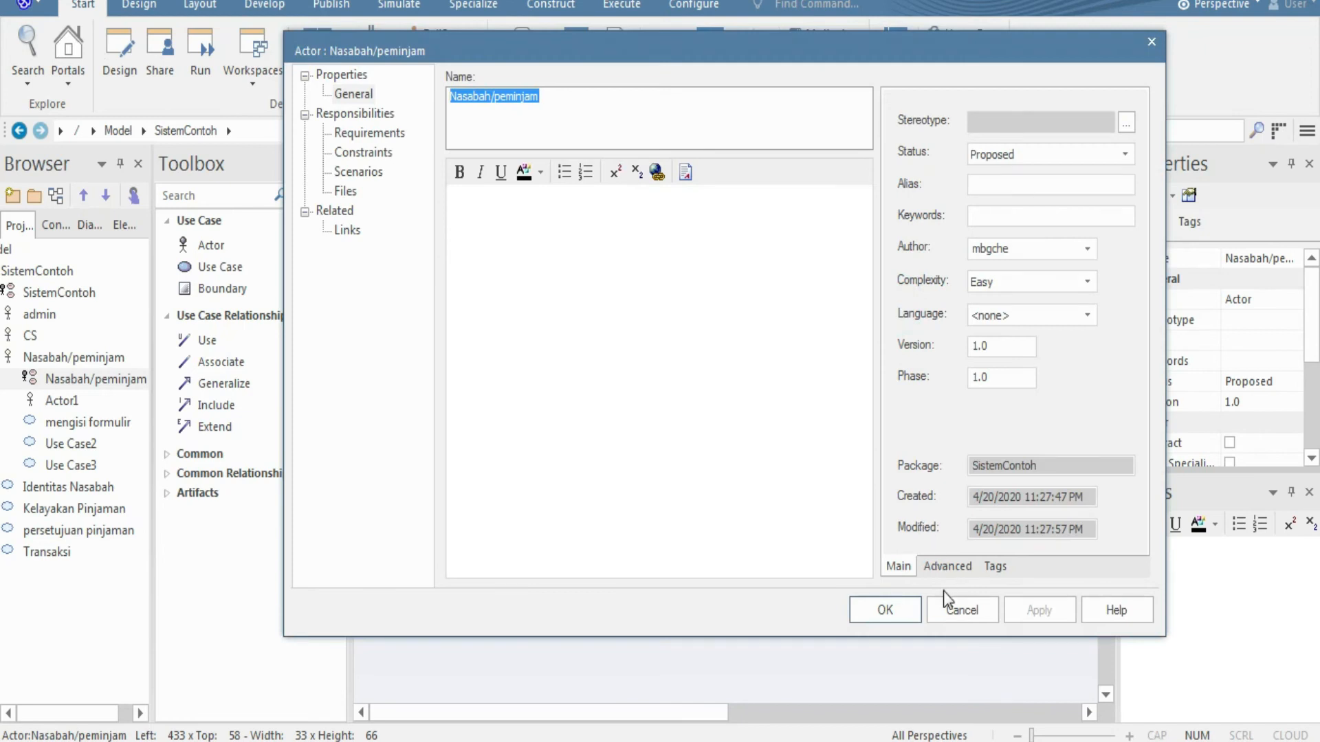
{"action": "left_click", "coordinate": [887, 610]}
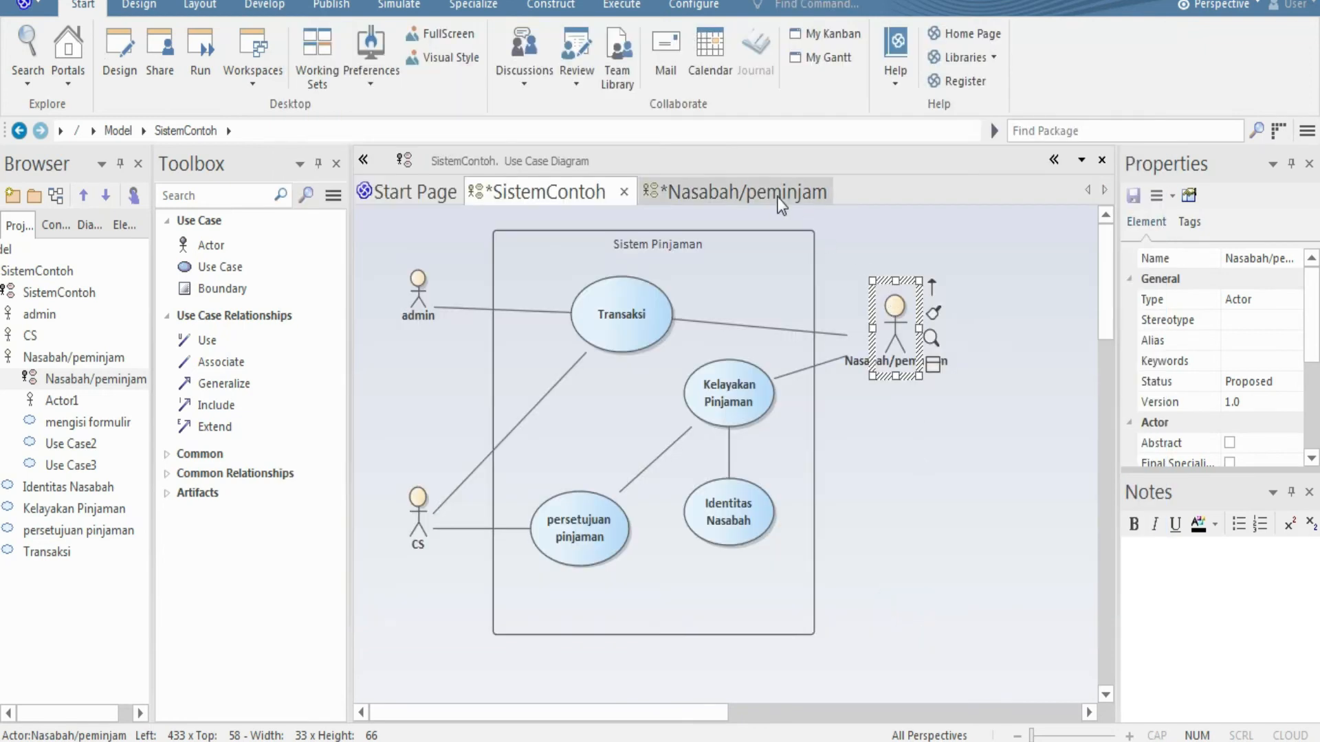
Return to the Nasabah/peminjam diagram and move the mengisi formulir use case up slightly.
{"action": "left_click", "coordinate": [750, 194]}
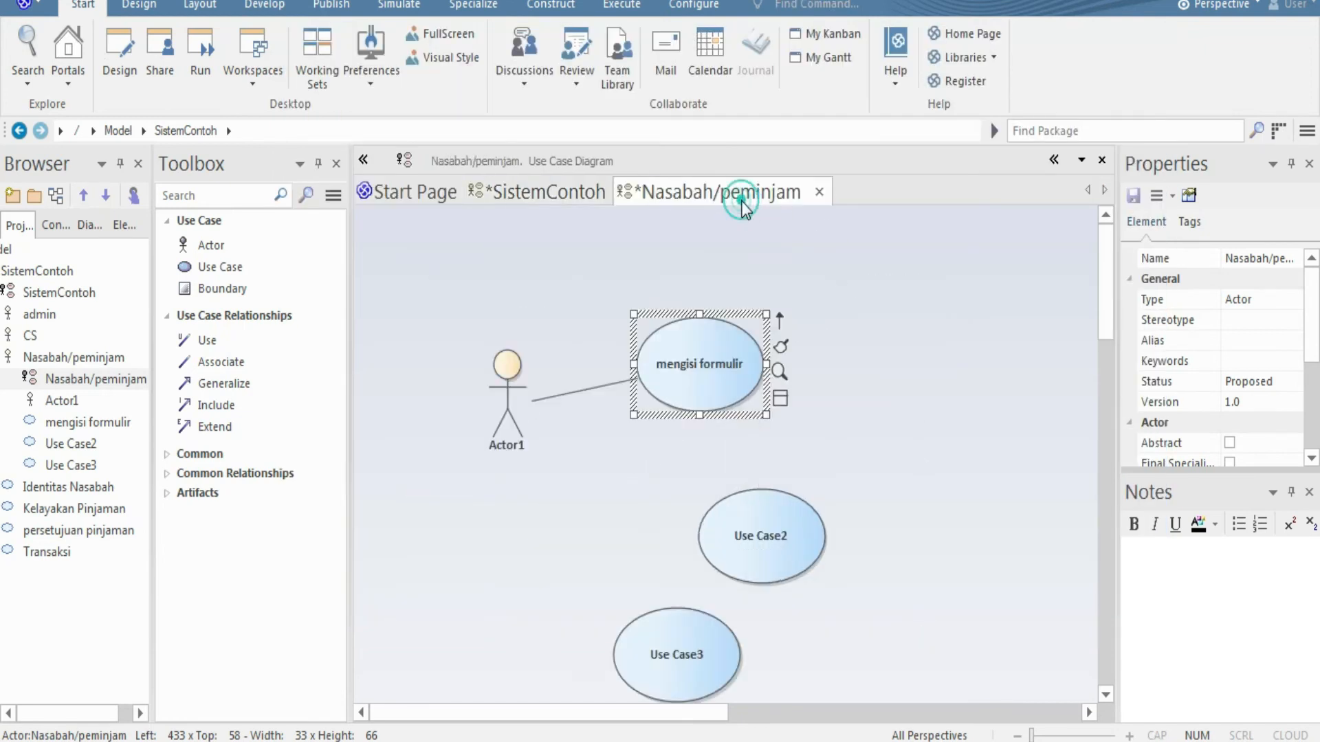
{"action": "left_click", "coordinate": [678, 456]}
{"action": "left_click_drag", "start_coordinate": [683, 361], "coordinate": [685, 323]}
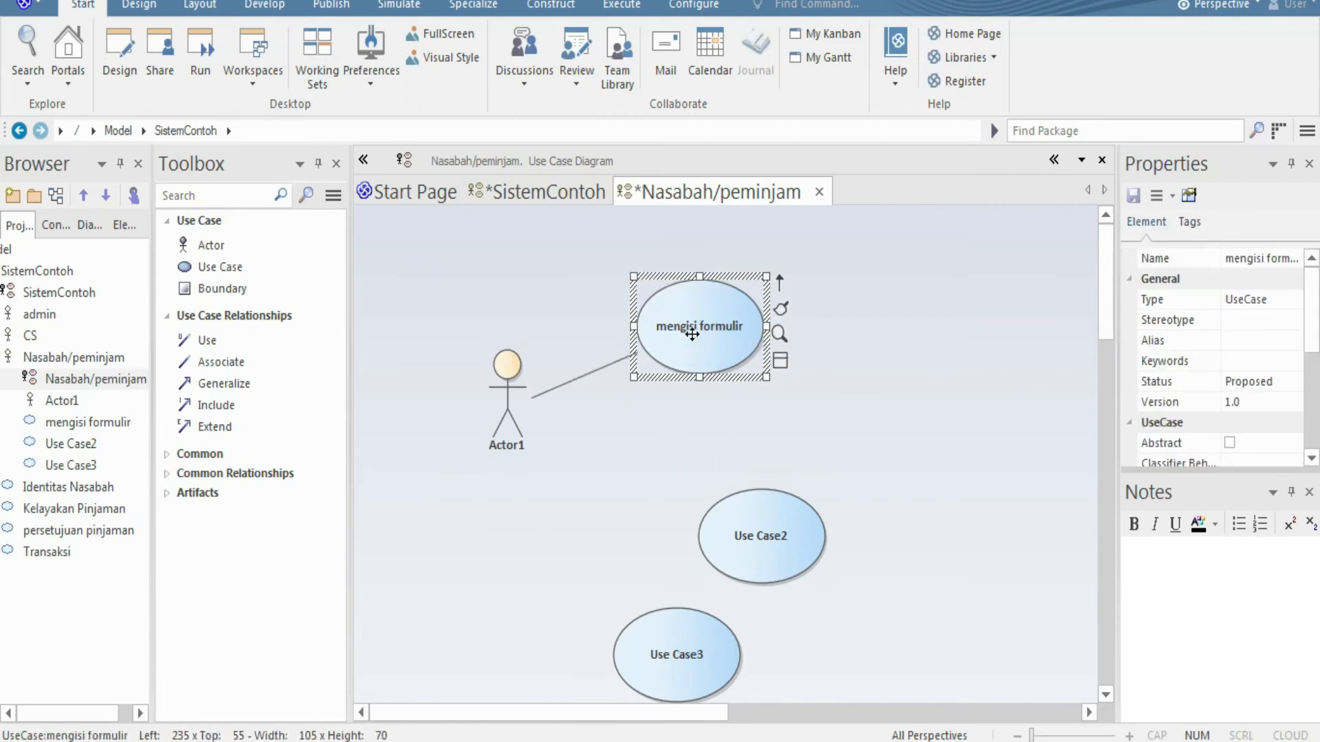
Rename the Actor1 actor in the Nasabah/peminjam diagram as Nasabah.
{"action": "double_click", "coordinate": [505, 445]}
{"action": "type", "text": "Nasabah"}
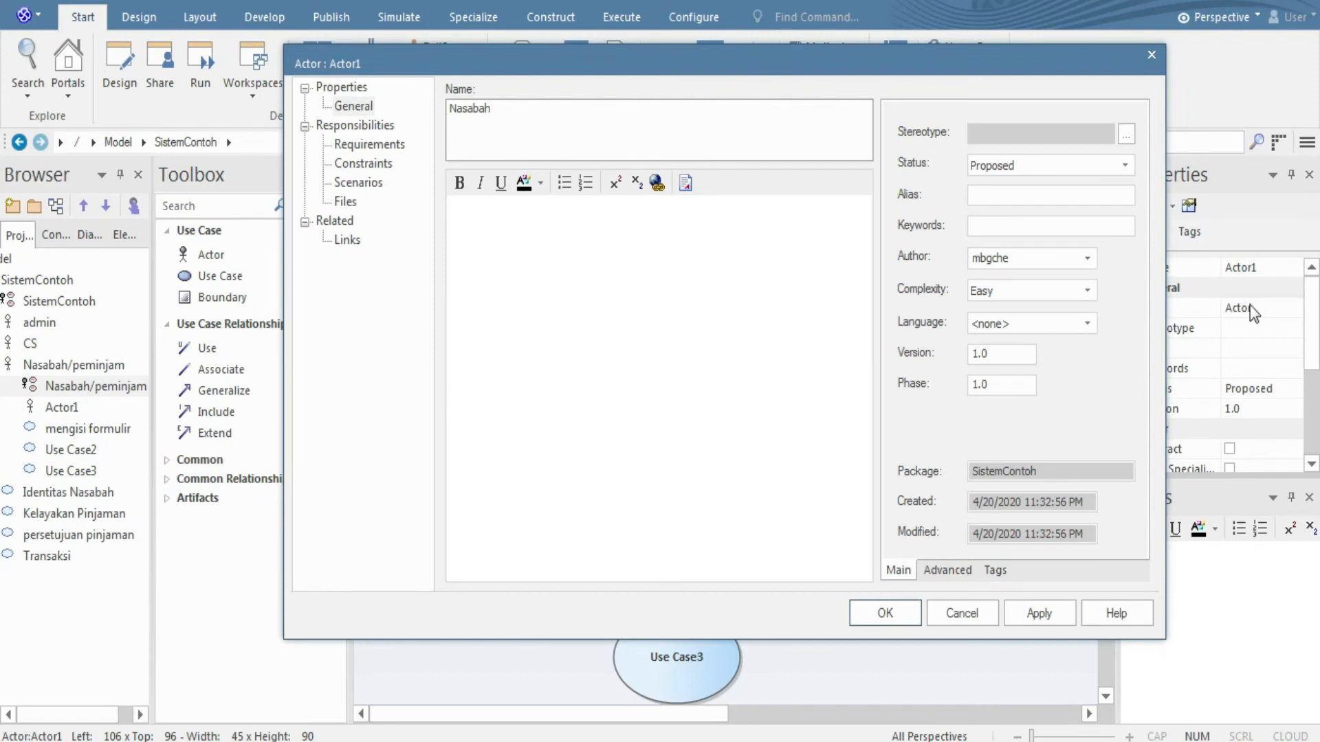
{"action": "left_click", "coordinate": [873, 614]}
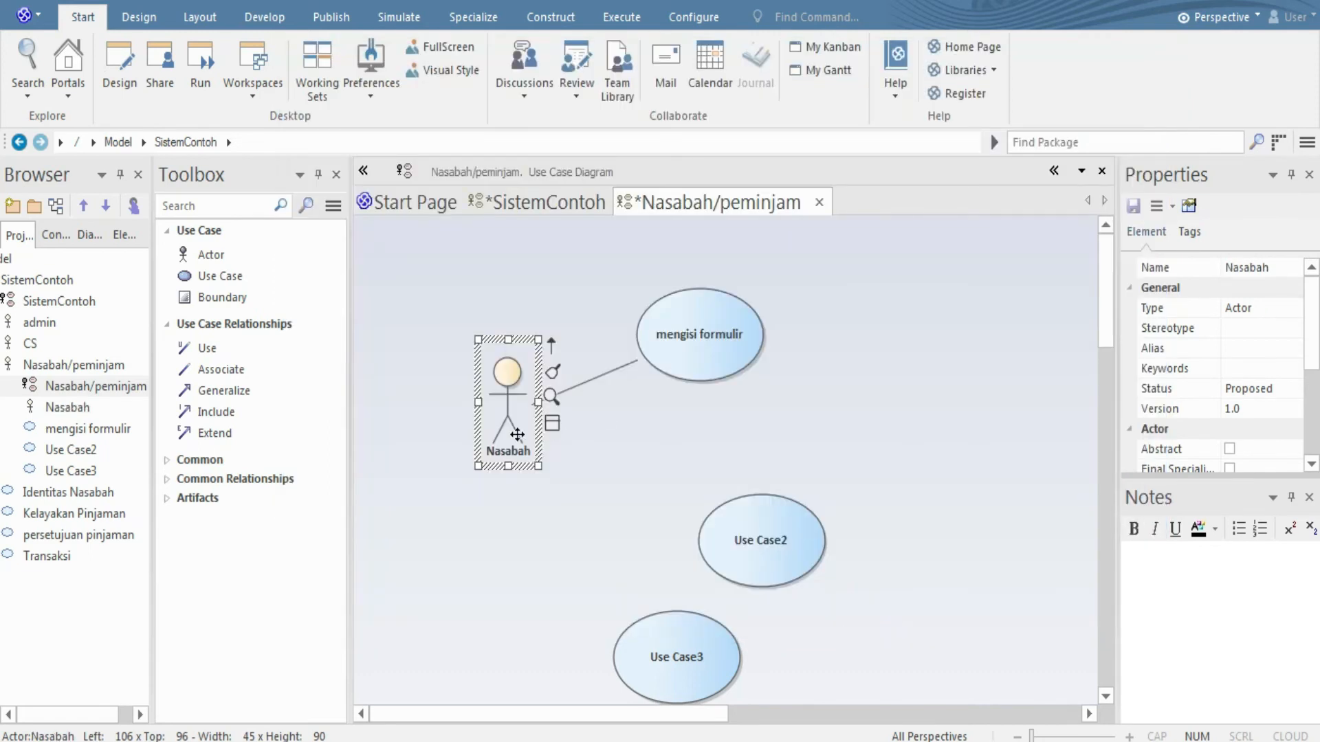
Check the Nasabah/peminjam actor in the SistemContoh diagram, and return to the Nasabah/peminjam diagram.
{"action": "left_click", "coordinate": [534, 204]}
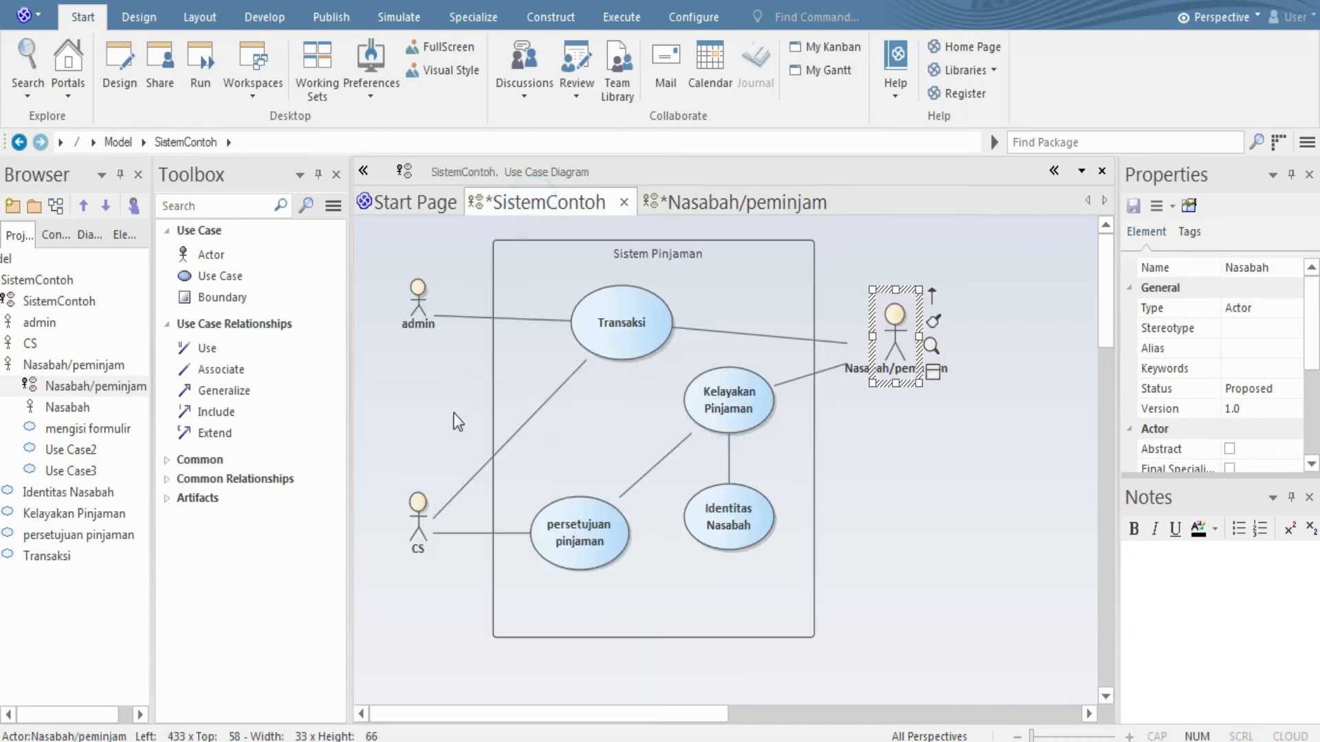
{"action": "left_click", "coordinate": [884, 448]}
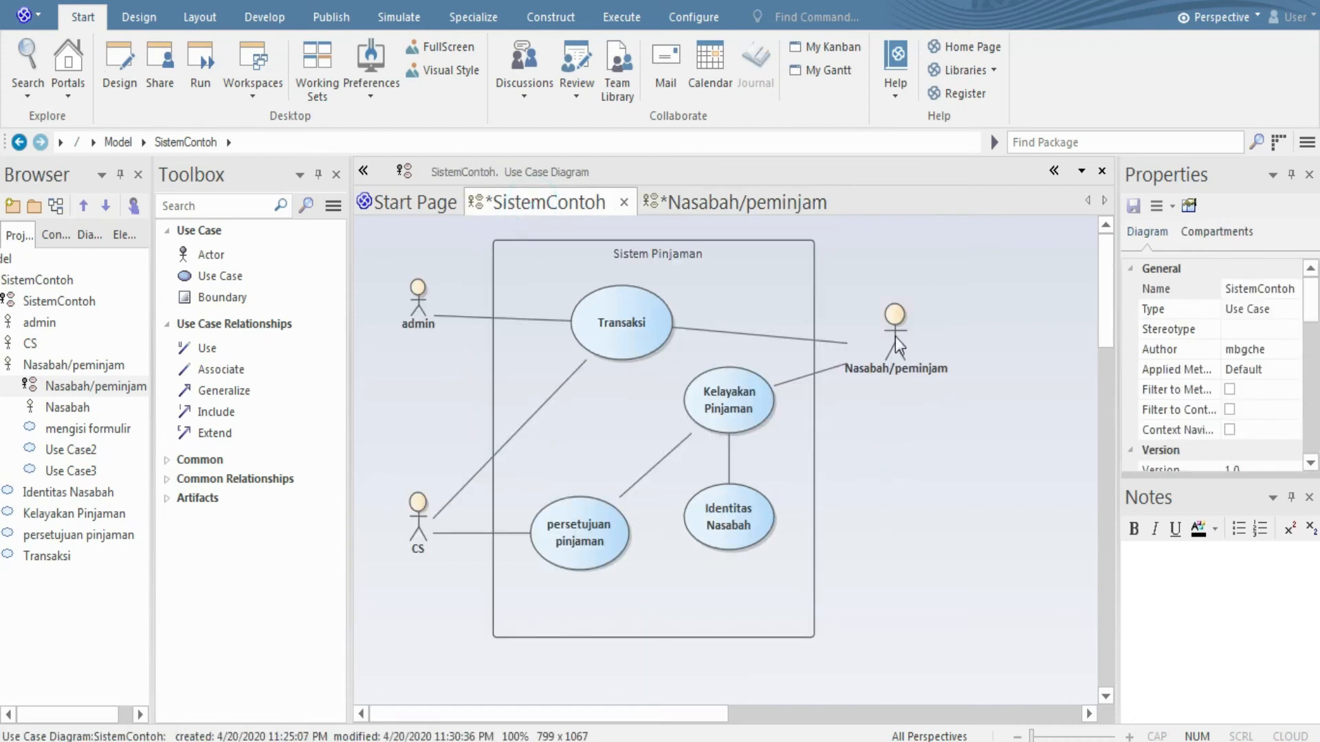
{"action": "left_click", "coordinate": [758, 209]}
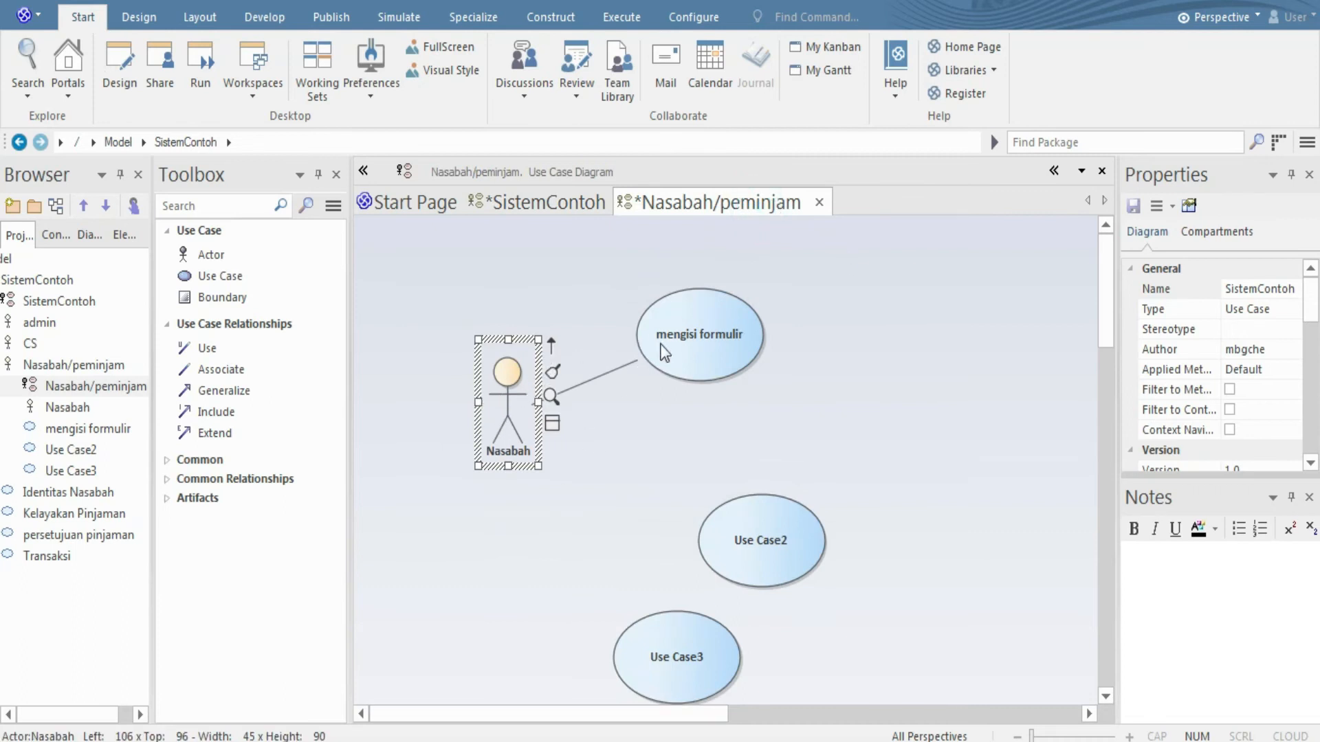
Move Use Case2 directly below mengisi formulir and name it Melengkapi Berkas.
{"action": "left_click_drag", "start_coordinate": [768, 538], "coordinate": [694, 441]}
{"action": "double_click", "coordinate": [694, 441]}
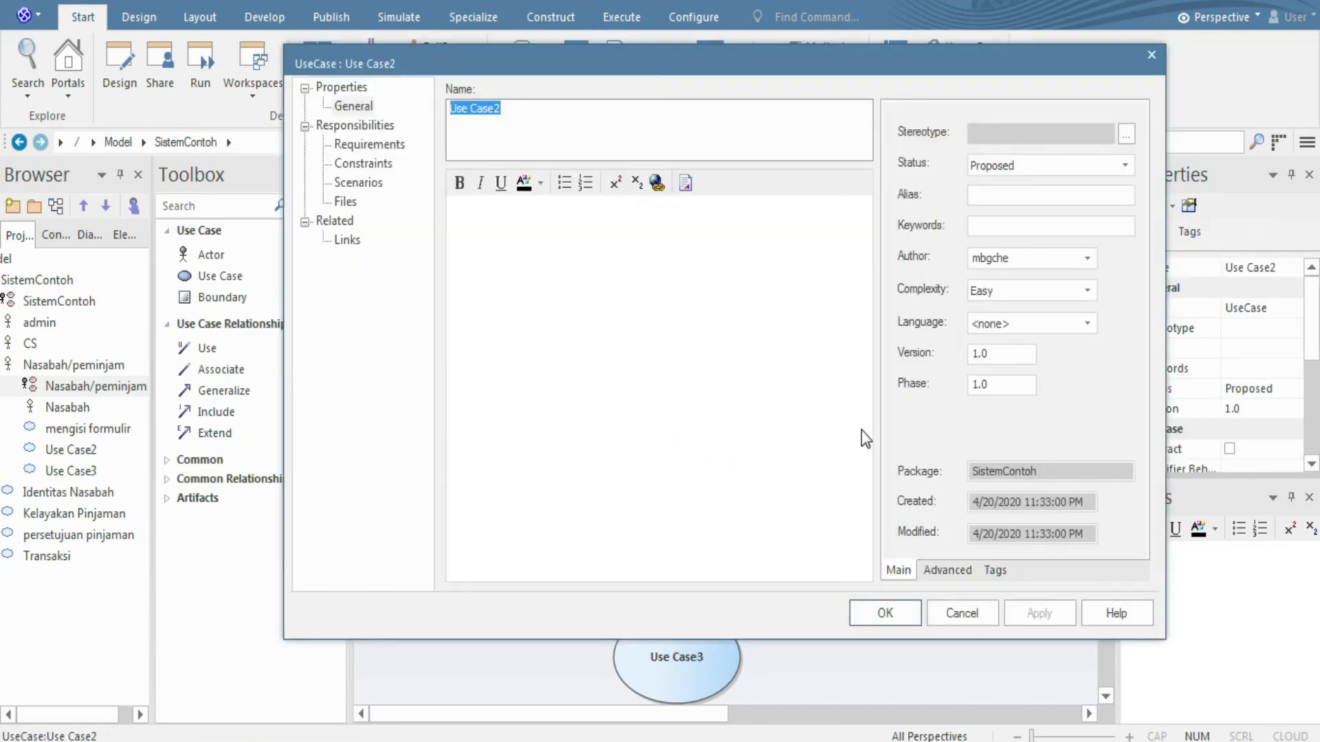
{"action": "type", "text": "Melen"}
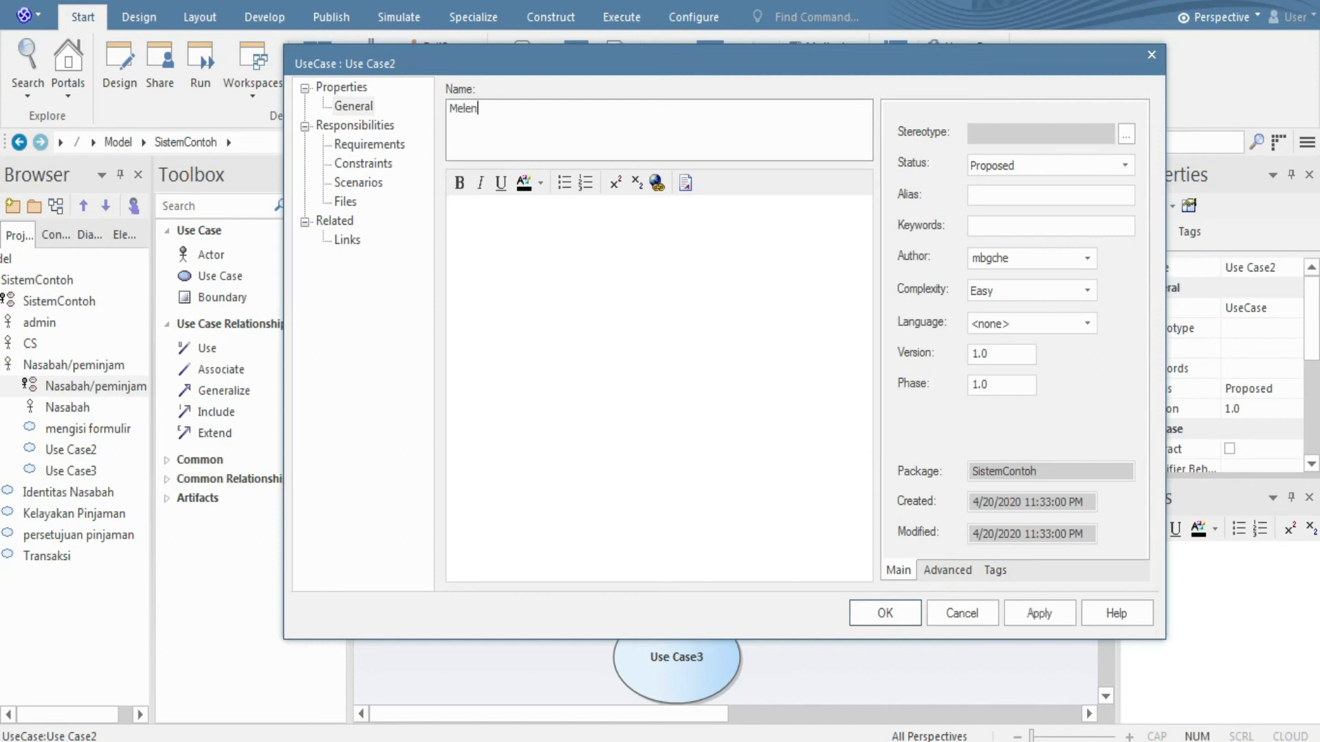
{"action": "type", "text": "gkapi Berkas"}
{"action": "left_click", "coordinate": [884, 613]}
Move Use Case3 below Melengkapi Berkas and connect the Nasabah actor to Melengkapi Berkas with an association.
{"action": "left_click", "coordinate": [696, 654]}
{"action": "left_click_drag", "start_coordinate": [695, 648], "coordinate": [729, 543]}
{"action": "left_click", "coordinate": [514, 457]}
{"action": "left_click_drag", "start_coordinate": [547, 344], "coordinate": [654, 462]}
{"action": "left_click", "coordinate": [681, 476]}
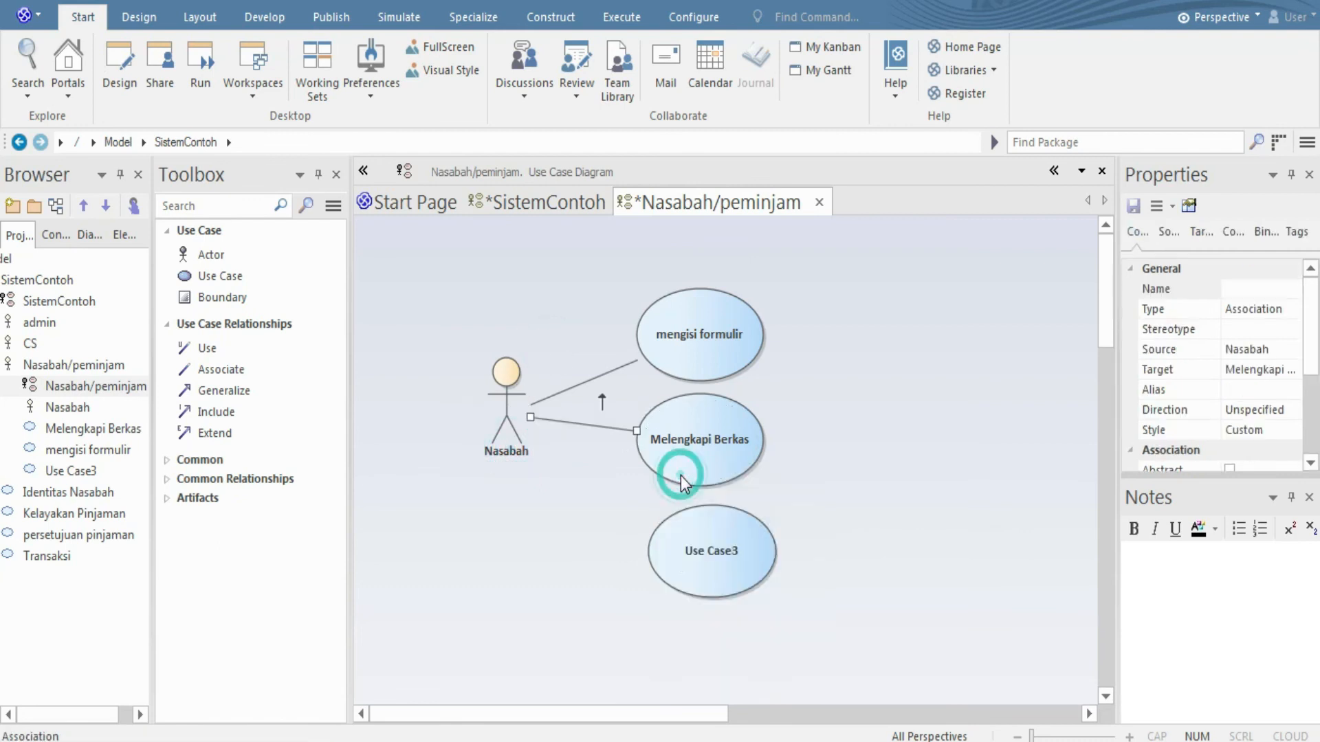
Nudge Use Case3 closer to Melengkapi Berkas and name it Survey wawancara.
{"action": "left_click", "coordinate": [675, 562]}
{"action": "left_click_drag", "start_coordinate": [704, 549], "coordinate": [709, 551]}
{"action": "double_click", "coordinate": [703, 541]}
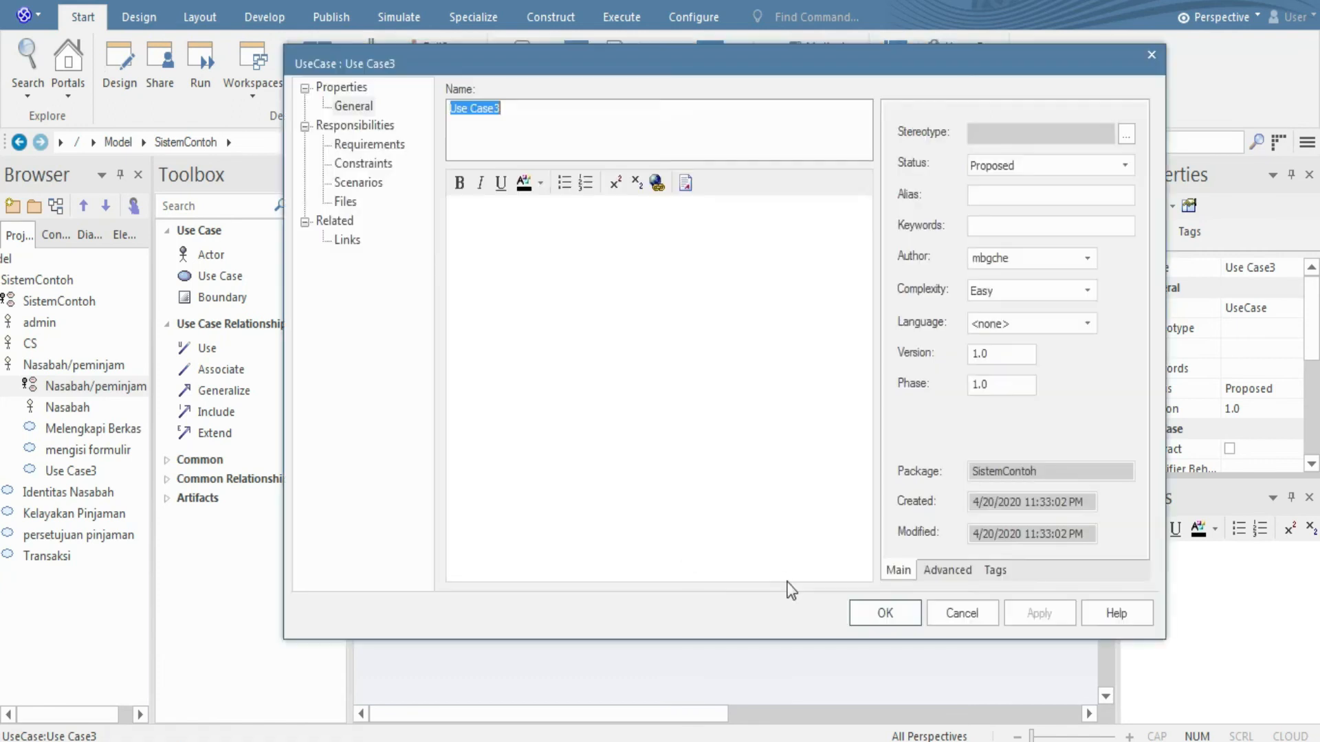
{"action": "type", "text": "Sur"}
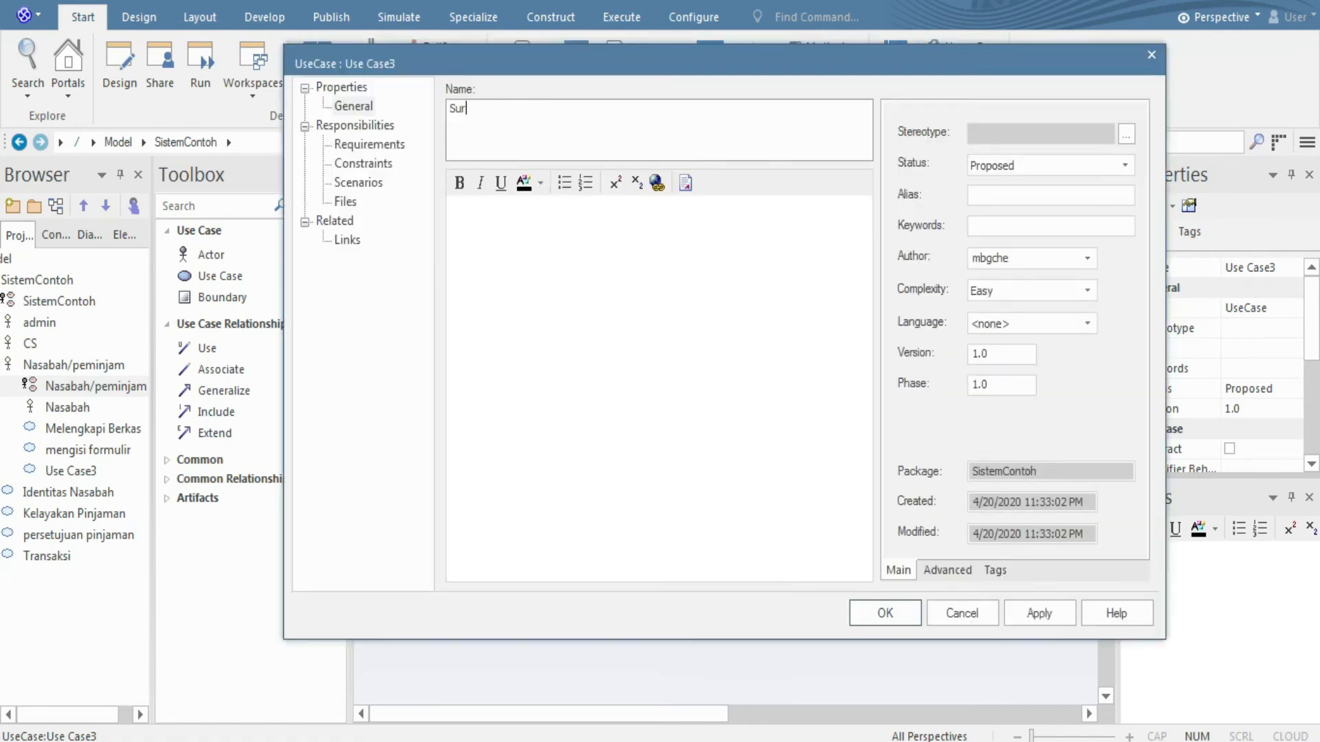
{"action": "type", "text": "vey wawancara"}
{"action": "left_click", "coordinate": [885, 613]}
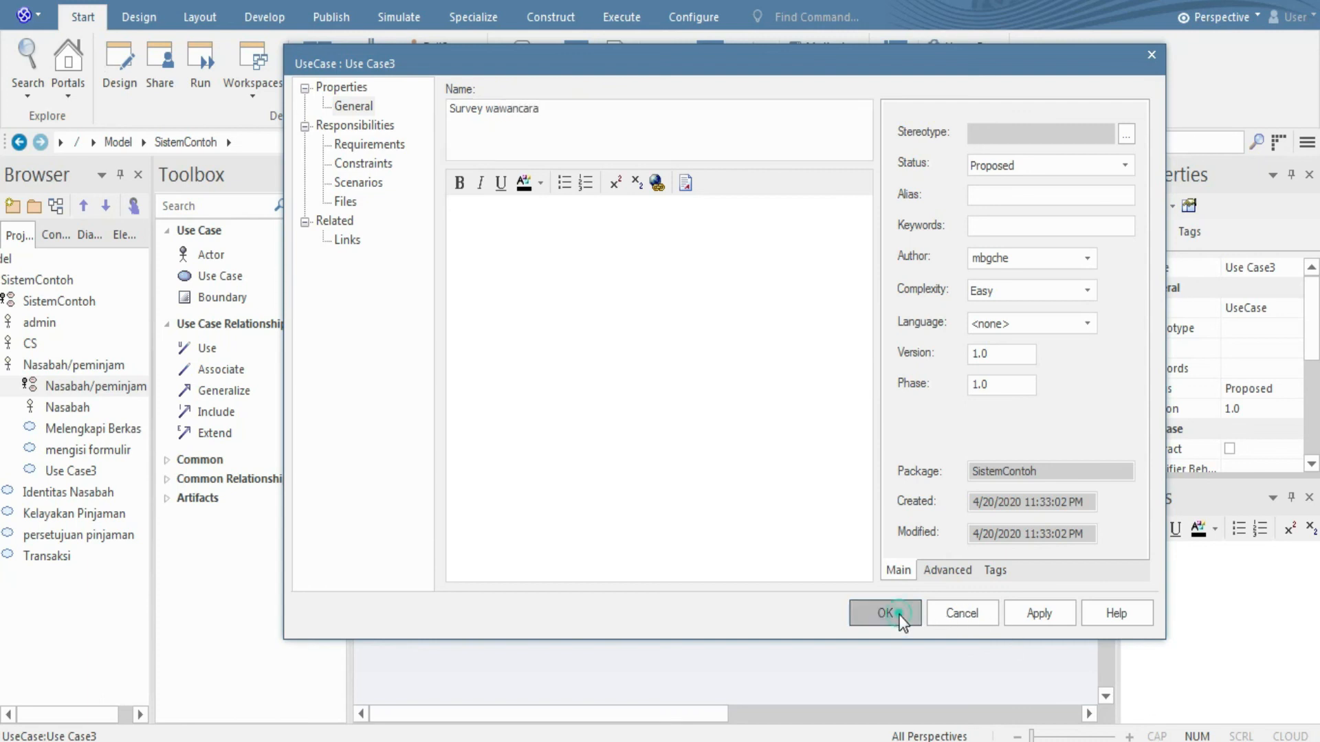
Connect the Nasabah actor to the Survey wawancara use case with an association.
{"action": "left_click", "coordinate": [506, 440]}
{"action": "left_click_drag", "start_coordinate": [550, 345], "coordinate": [670, 553]}
{"action": "left_click", "coordinate": [722, 330]}
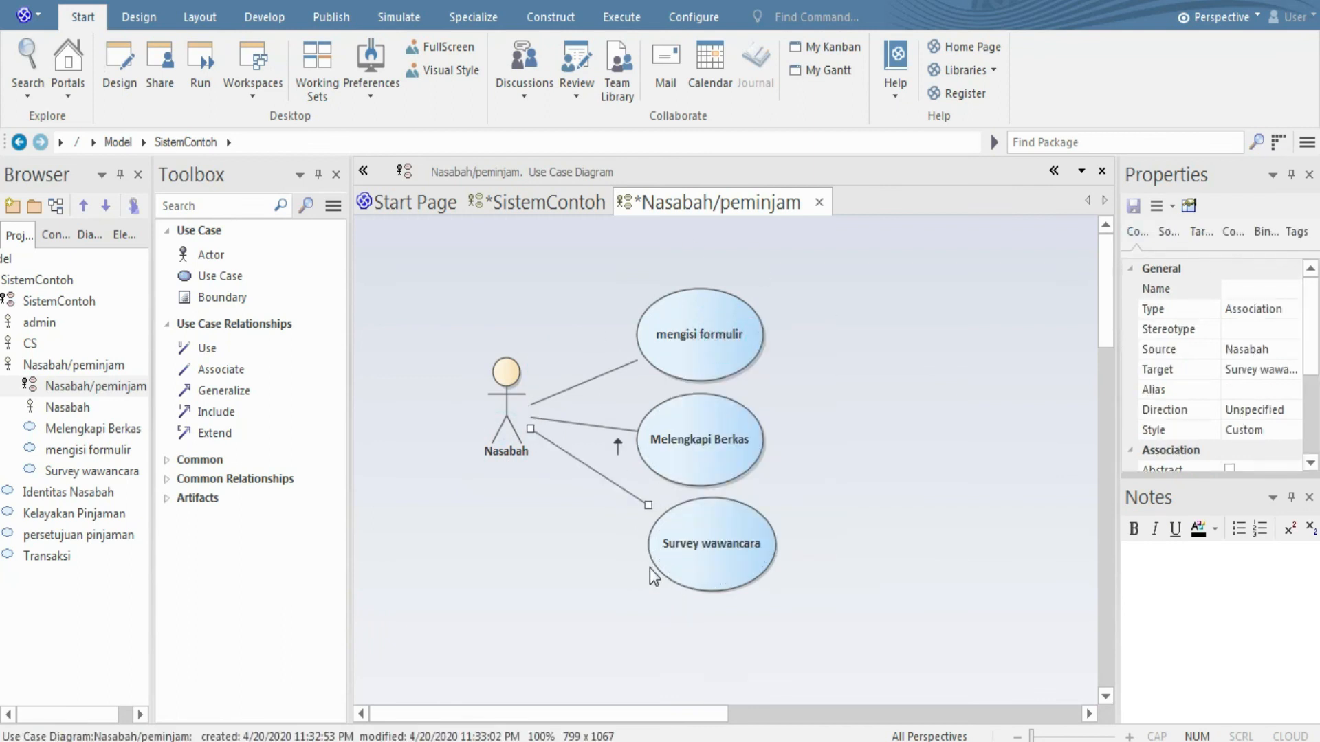
Extend the name of the Nasabah actor to Nasabah/peminjam.
{"action": "double_click", "coordinate": [505, 440]}
{"action": "left_click", "coordinate": [526, 116]}
{"action": "type", "text": "/peminjam"}
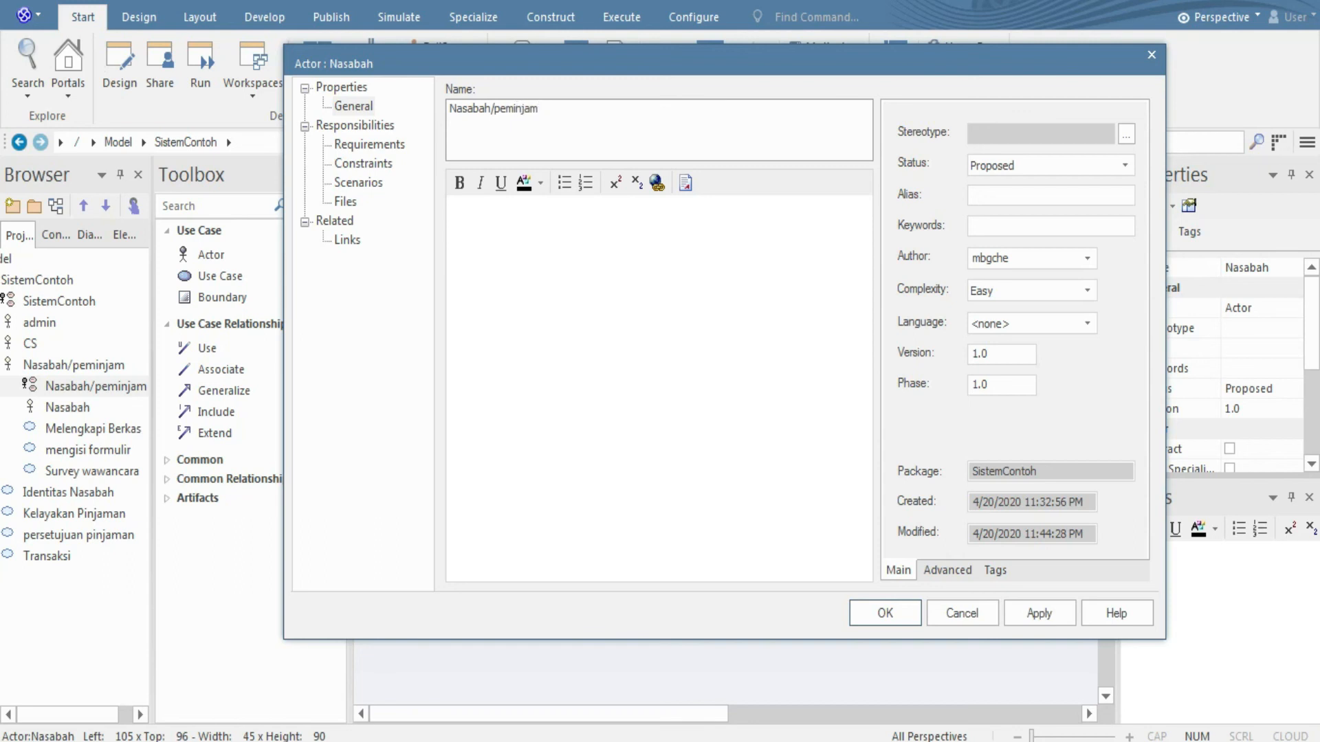
{"action": "key", "text": "Return"}
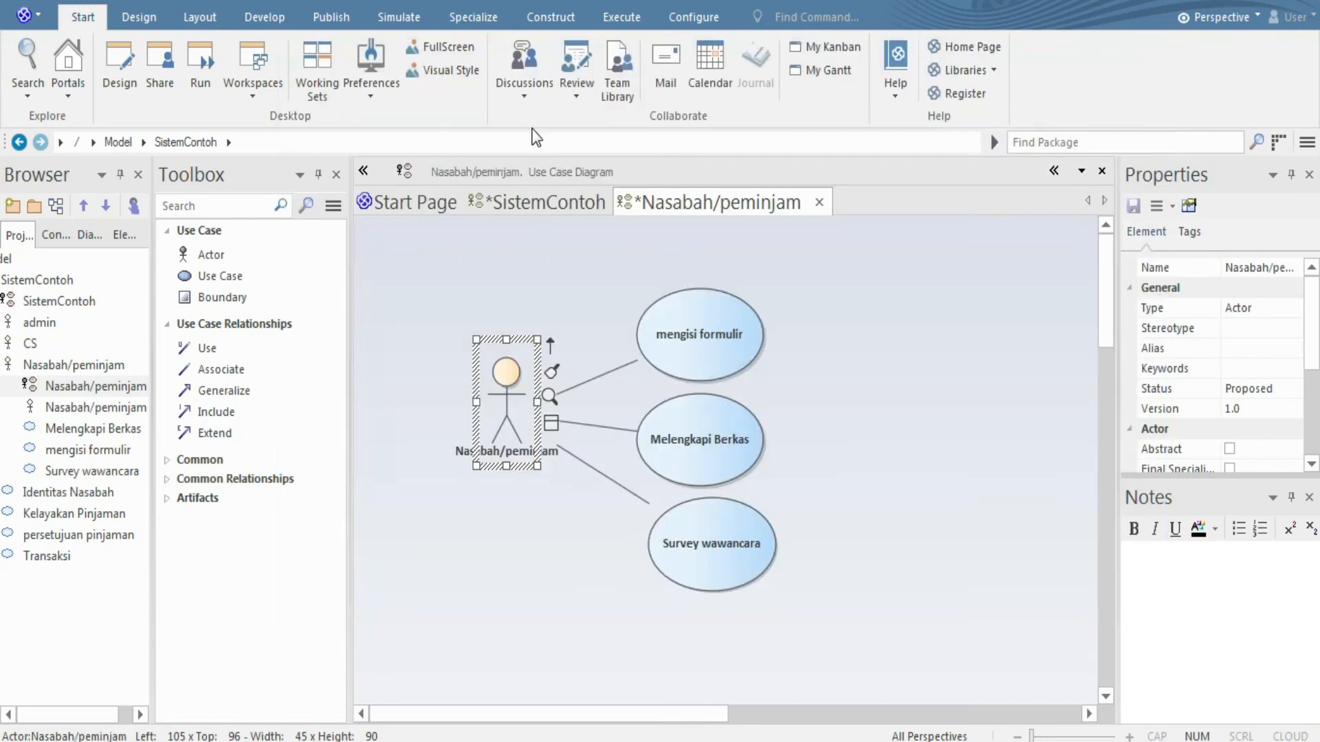
Compare the SistemContoh diagram with the Nasabah/peminjam diagram, examining the actor's mengisi formulir, Melengkapi Berkas and Survey wawancara use cases.
{"action": "left_click", "coordinate": [522, 202]}
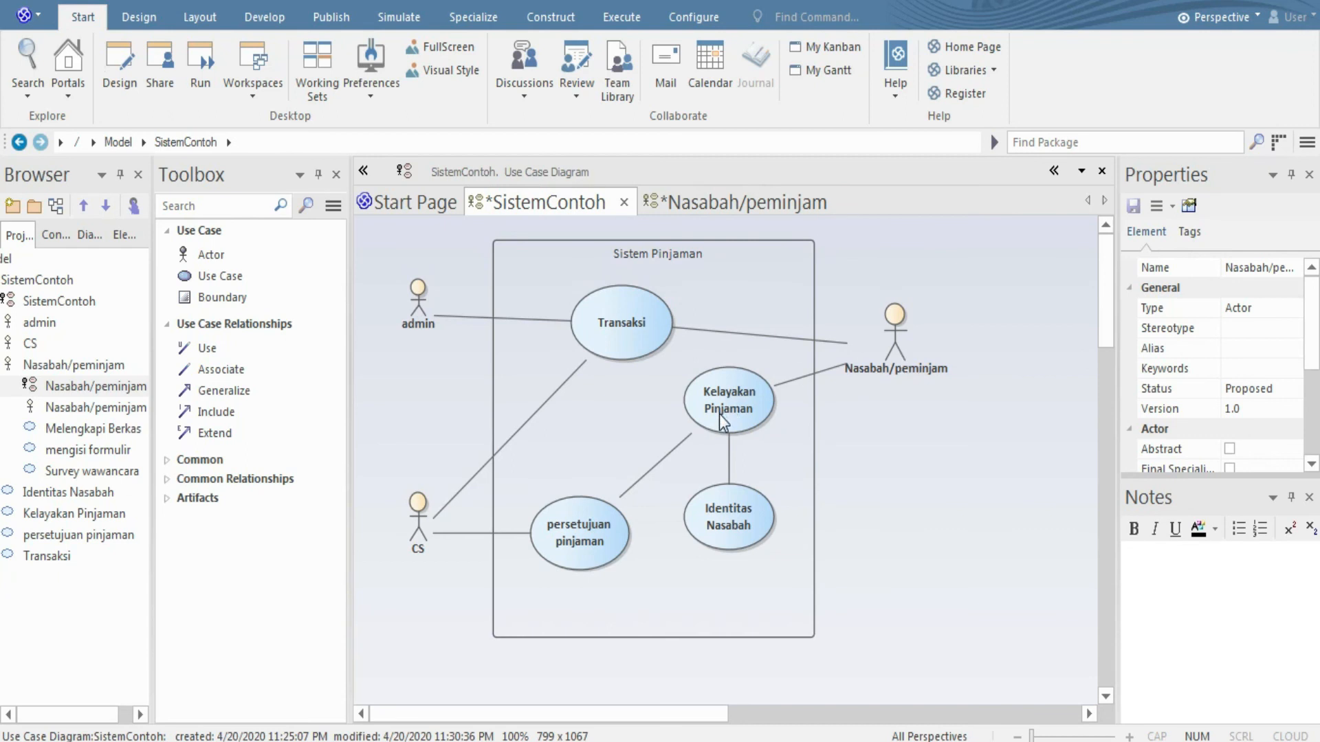
{"action": "double_click", "coordinate": [889, 340]}
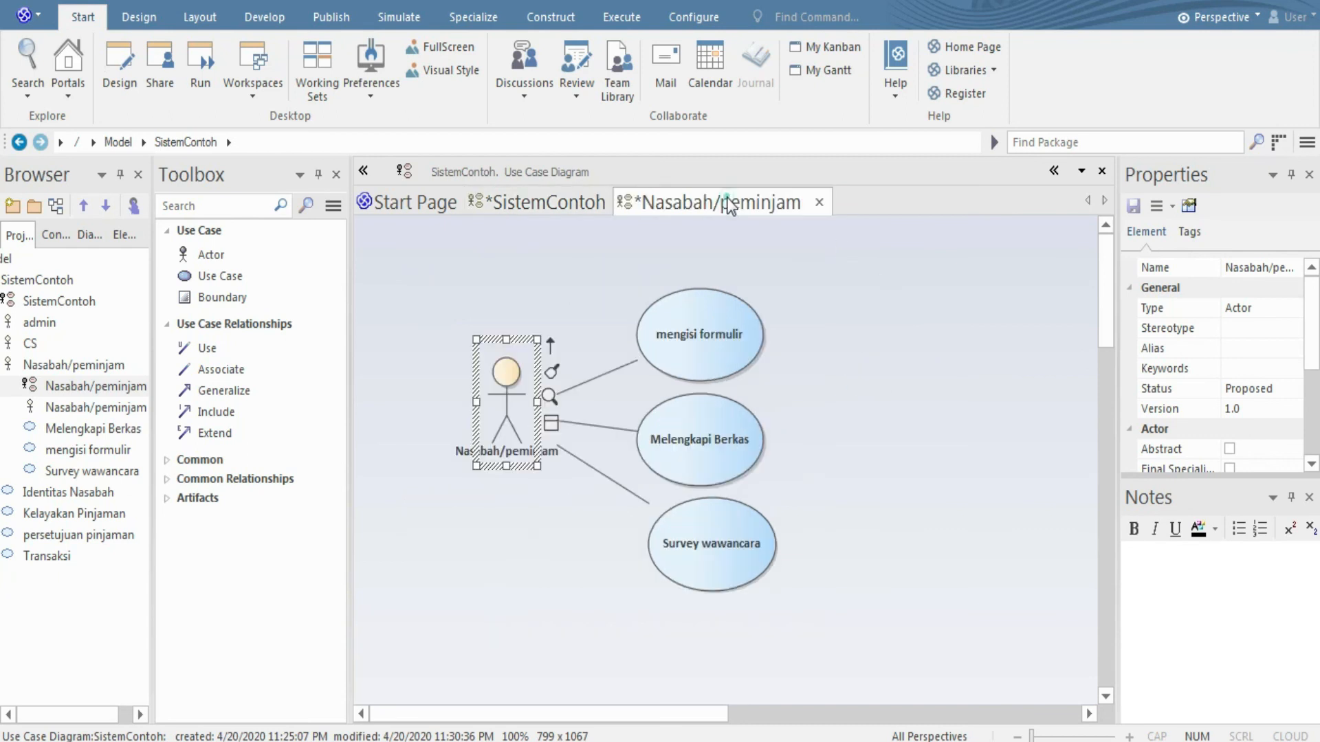
{"action": "left_click", "coordinate": [521, 538]}
{"action": "left_click", "coordinate": [700, 337]}
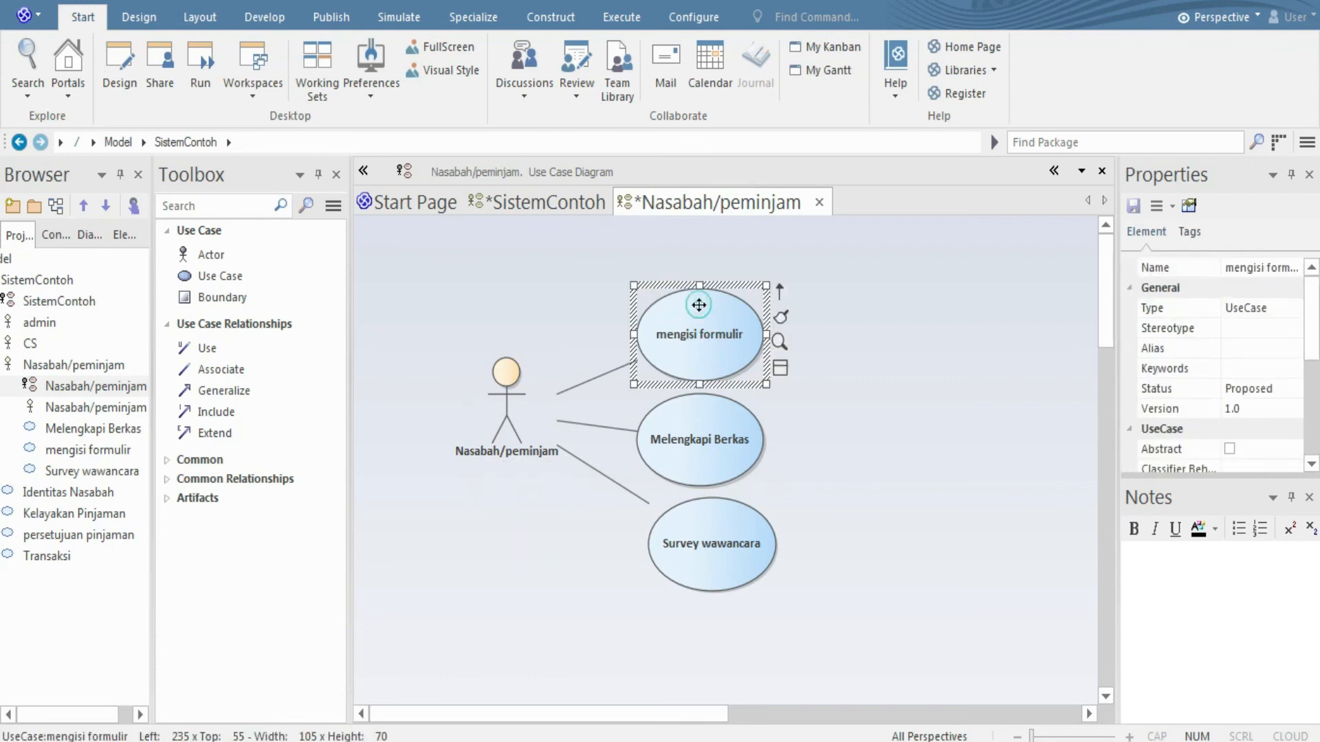
{"action": "left_click", "coordinate": [707, 468]}
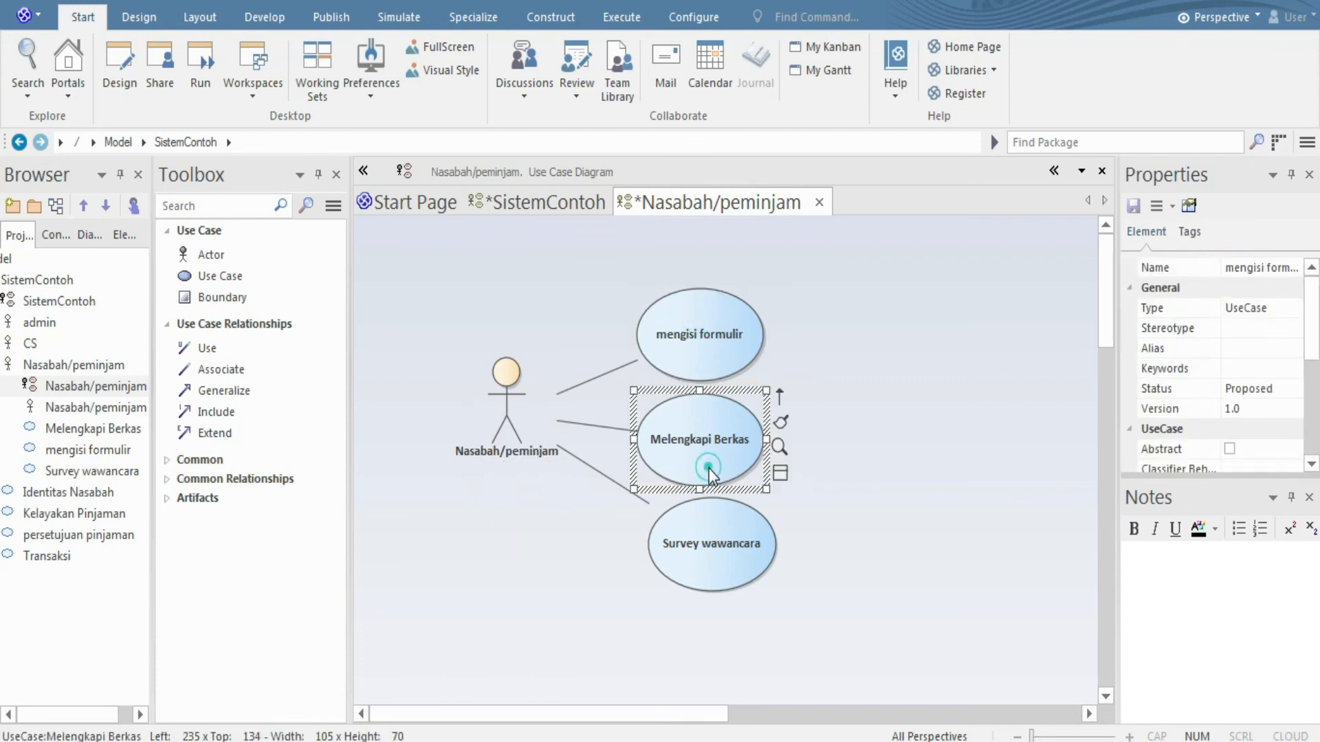
{"action": "left_click", "coordinate": [728, 584]}
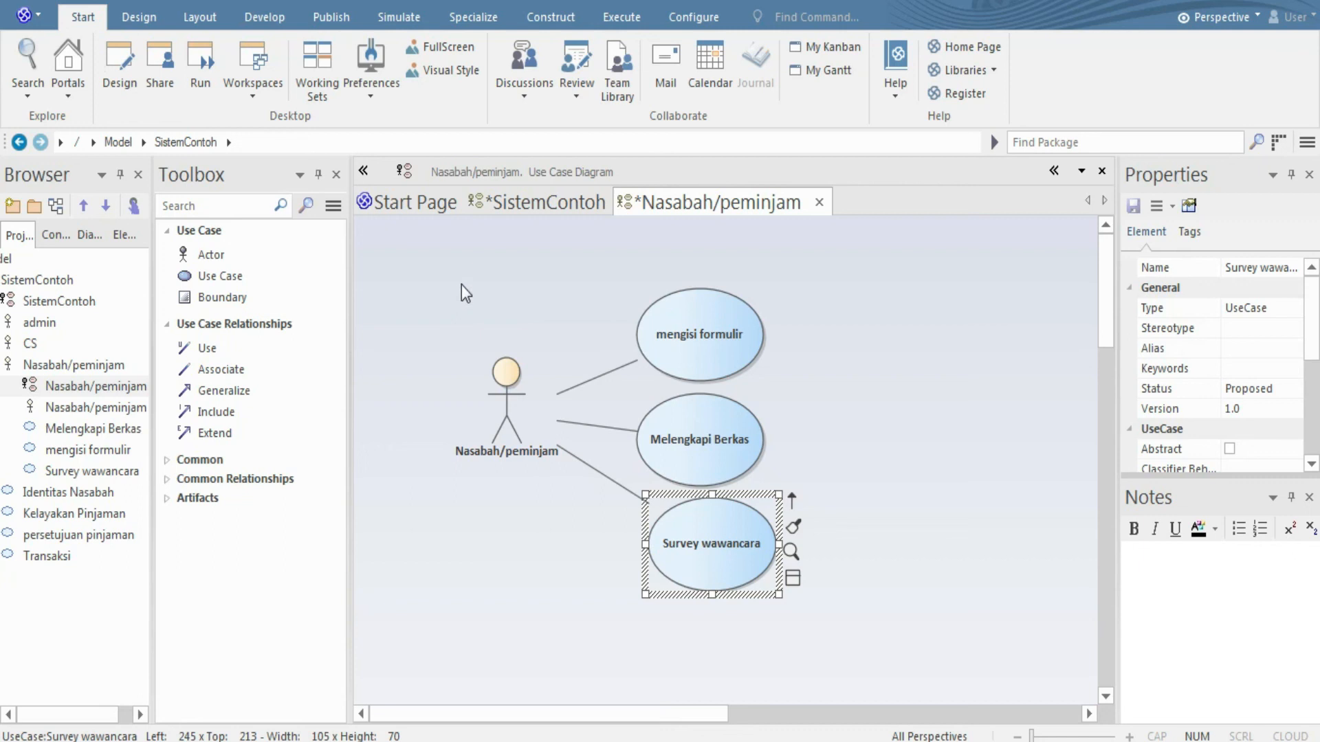
{"action": "left_click", "coordinate": [534, 211]}
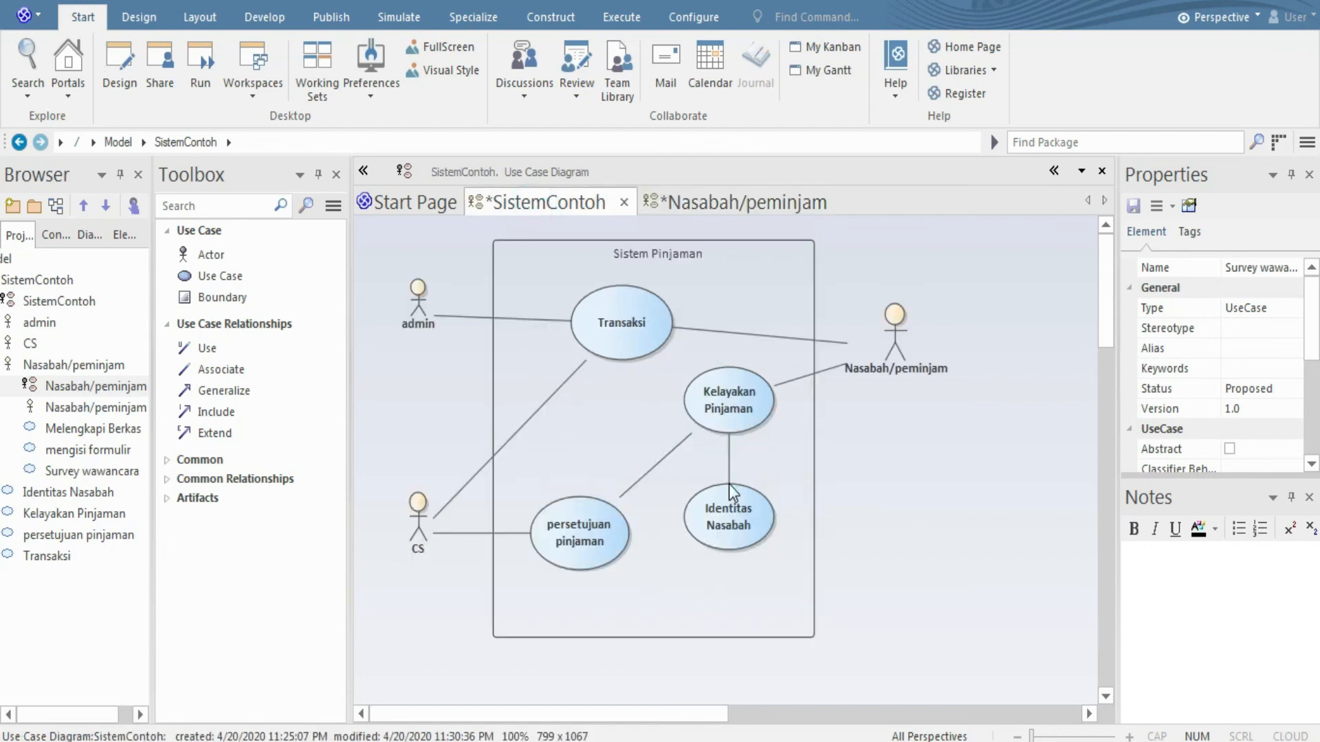